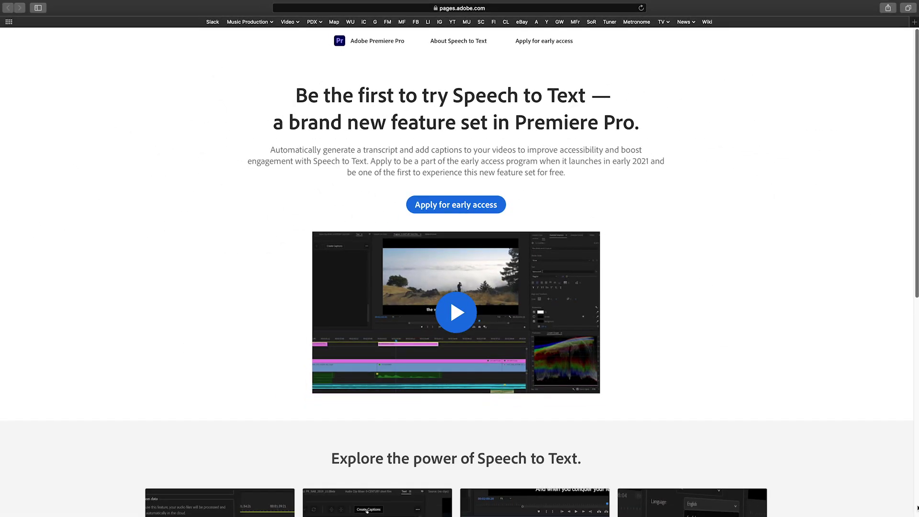
Step: Scroll the Adobe Speech to Text page down to the 'Explore the power of Speech to Text' cards
scroll(916, 508, "down", 5)
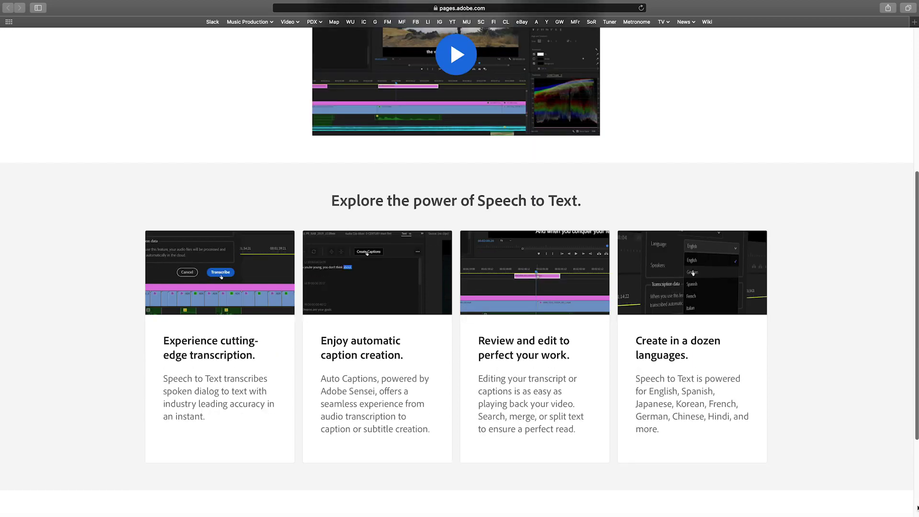
scroll(917, 508, "down", 1)
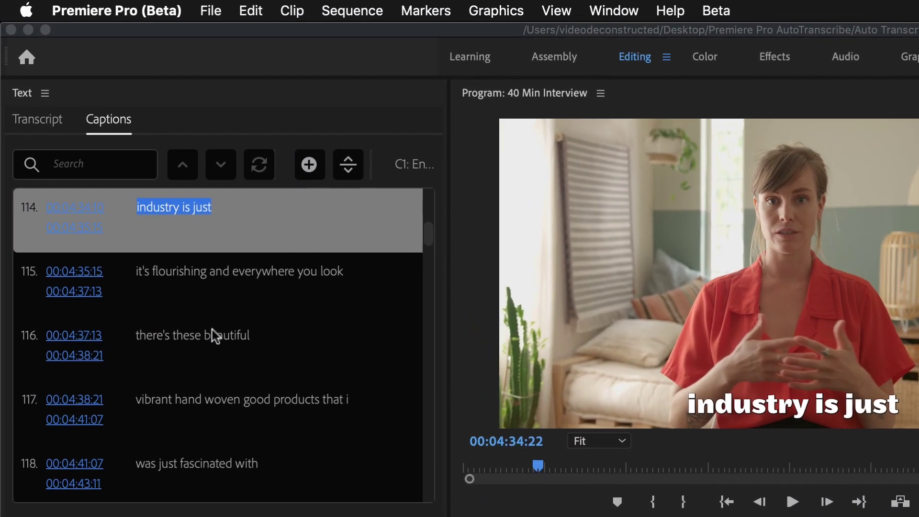
Step: Check captions 116 and 118 and the Transcript view, then switch to Premiere Pro 2020
left_click(128, 201)
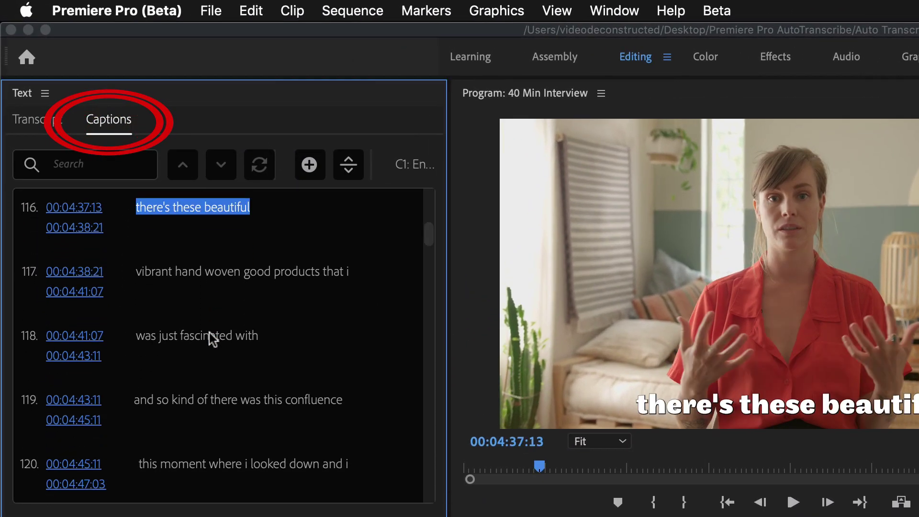
left_click(208, 332)
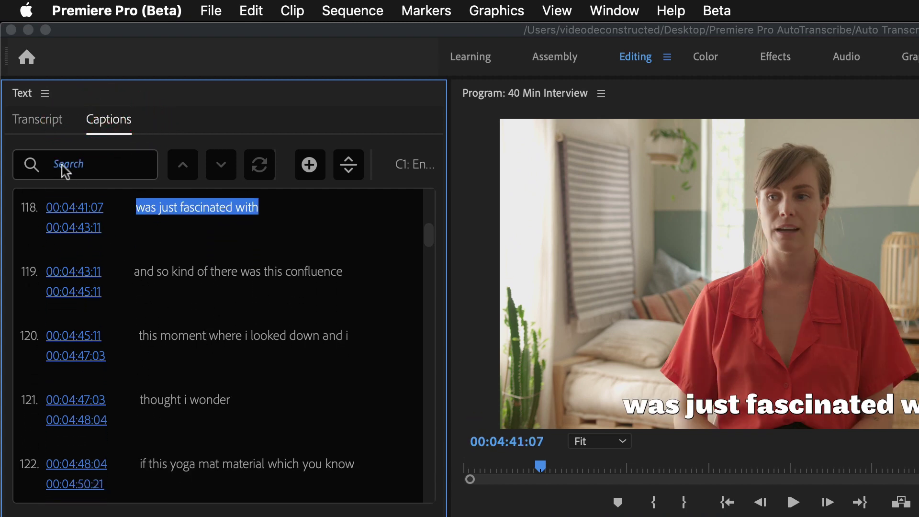
left_click(41, 120)
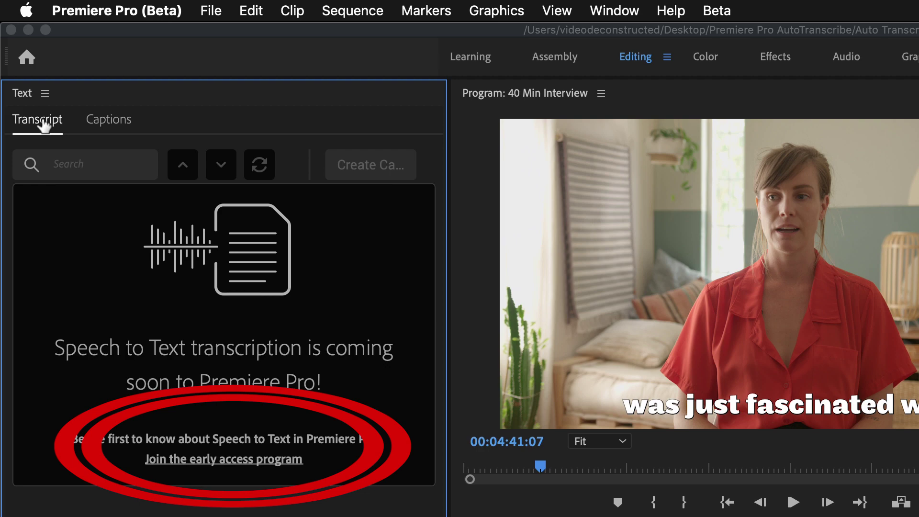
key("super+Tab")
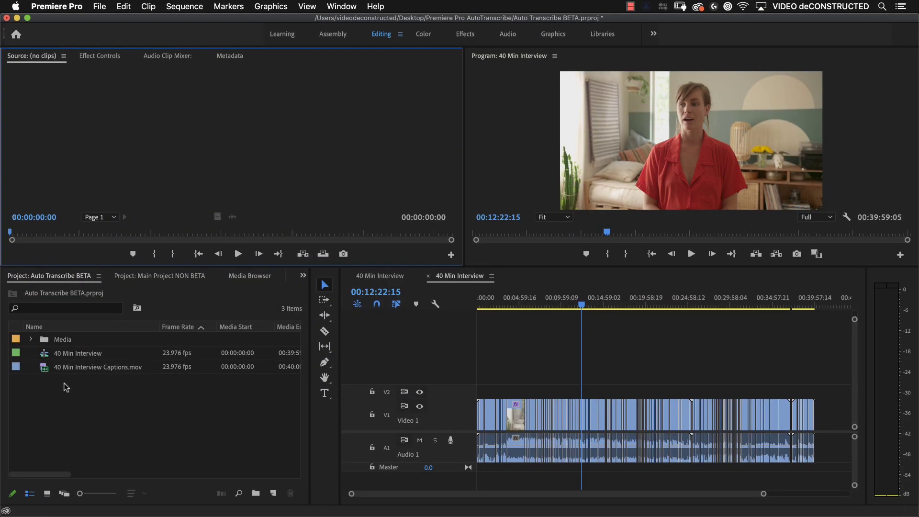
Step: Drag 40 Min Interview Captions.mov onto track V2 above the interview footage
left_click(72, 367)
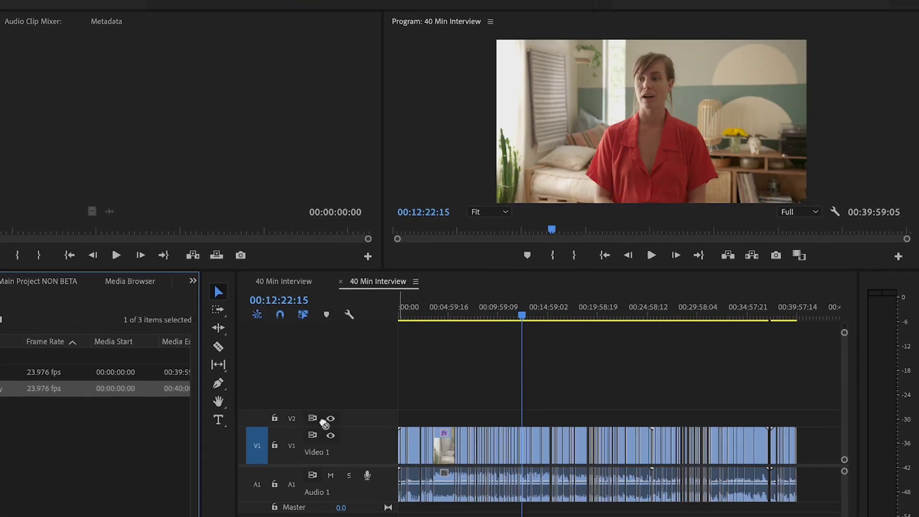
left_click_drag(324, 424, 355, 421)
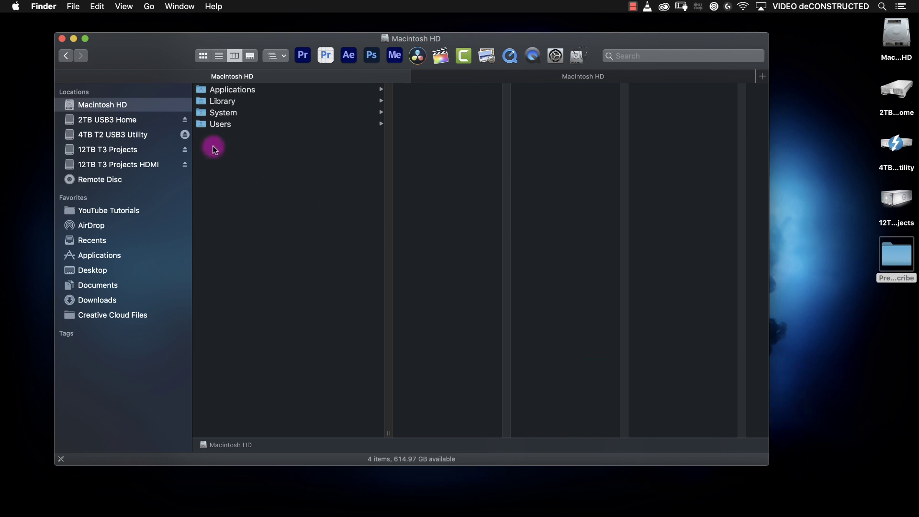
Step: Launch the Adobe Creative Cloud app from its folder under Applications
left_click(99, 257)
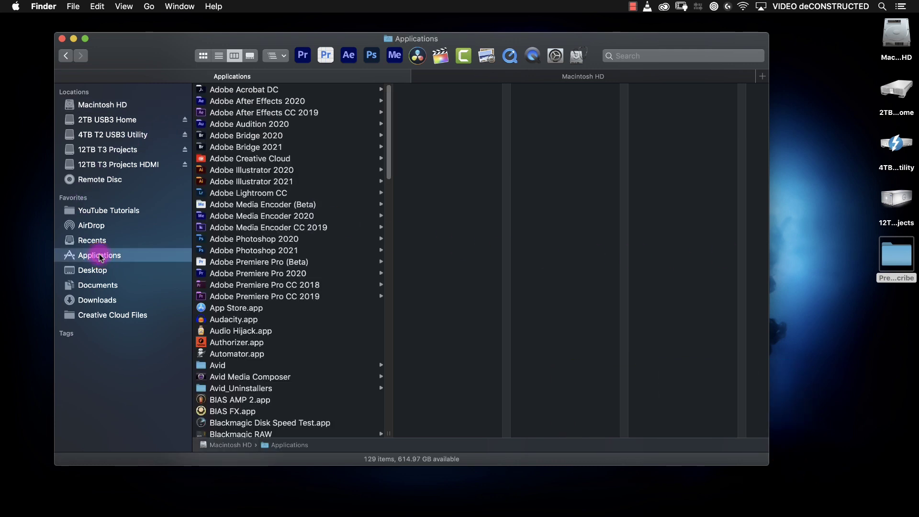
left_click(287, 158)
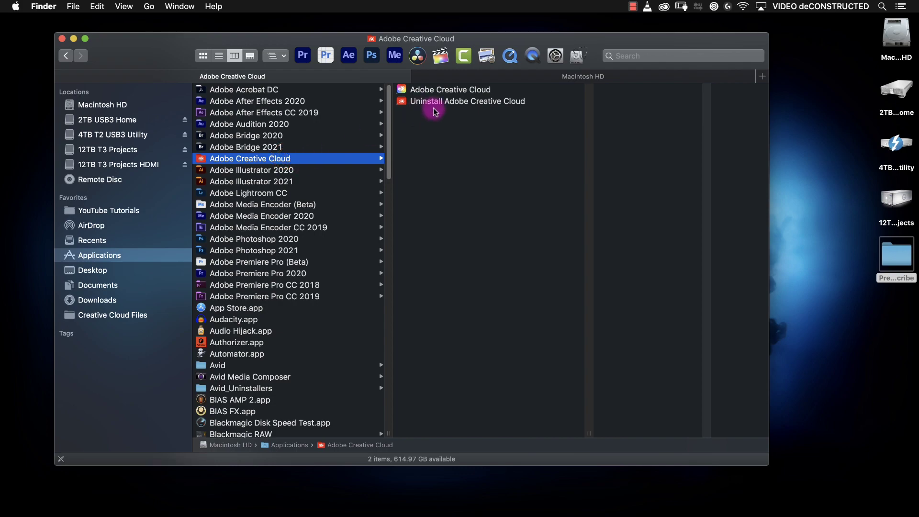
double_click(442, 94)
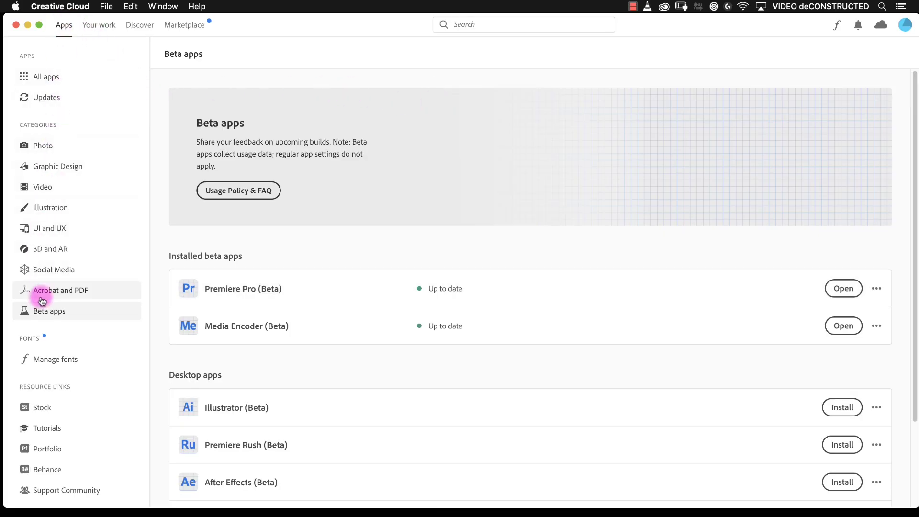
Step: View the Beta apps list in Creative Cloud, then select the Adobe Premiere Pro 2020 folder in Finder
left_click(46, 312)
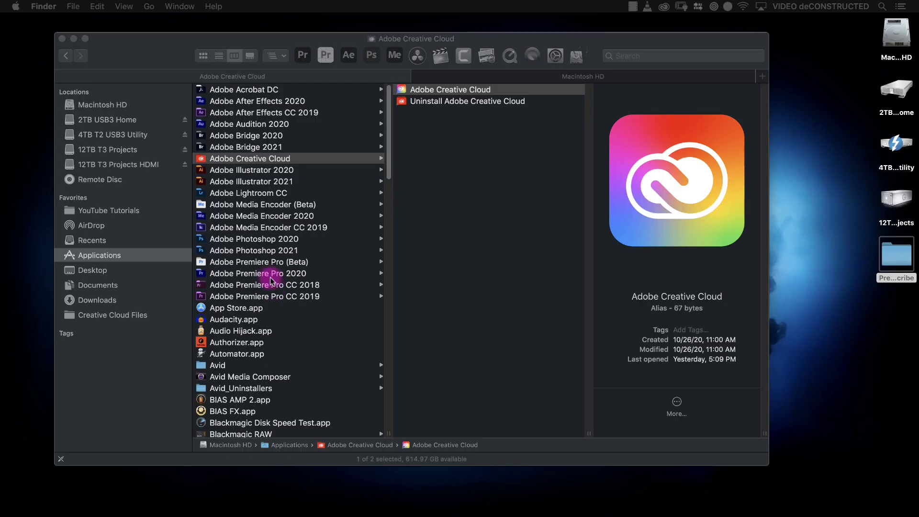
left_click(270, 273)
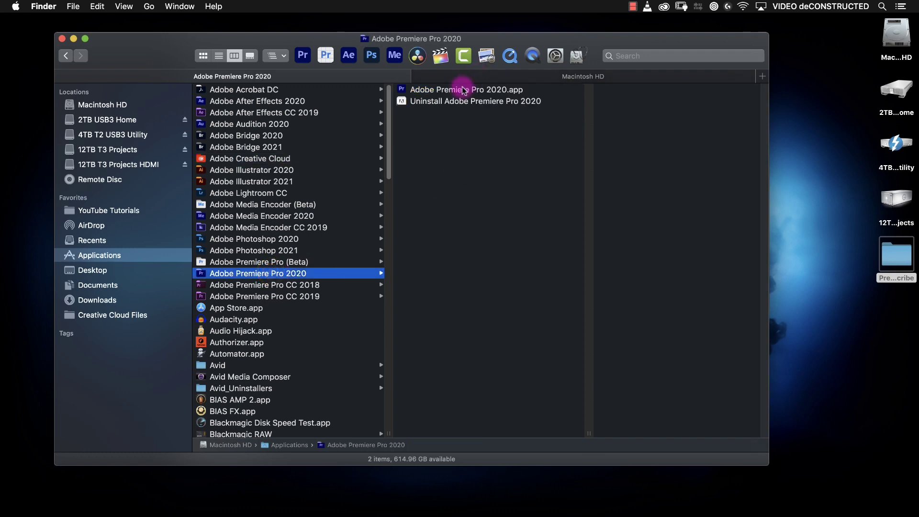
Step: Launch Adobe Premiere Pro 2020.app from its Finder folder
double_click(463, 90)
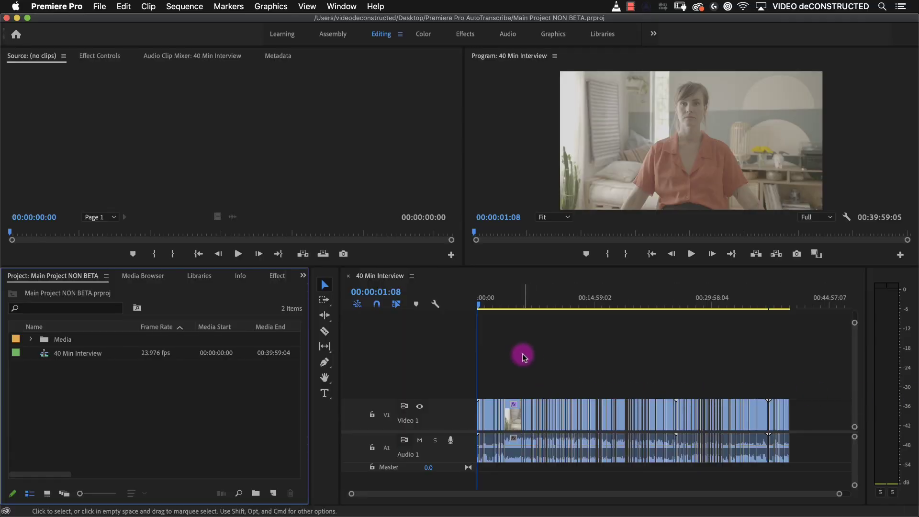
Step: Export the 40 Min Interview sequence as 40 Min Interview.mp4 to the Desktop
left_click(523, 357)
left_click(95, 5)
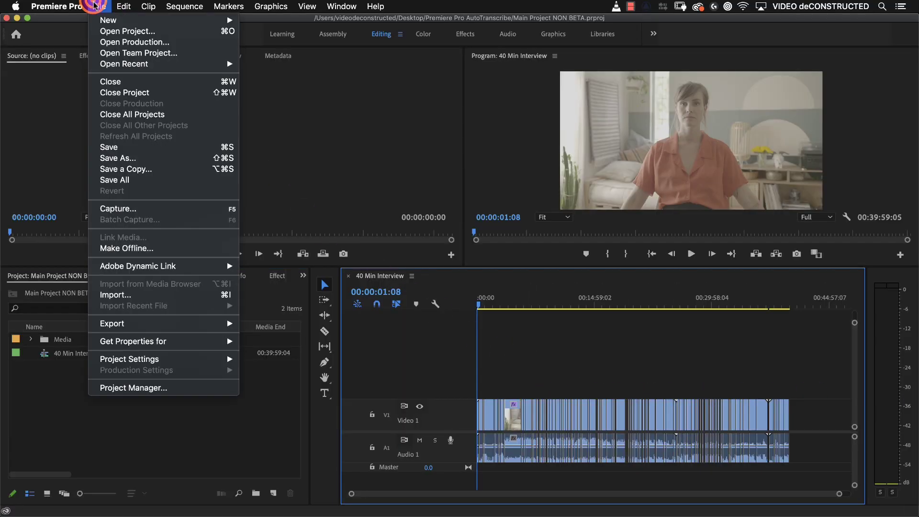
mouse_move(129, 323)
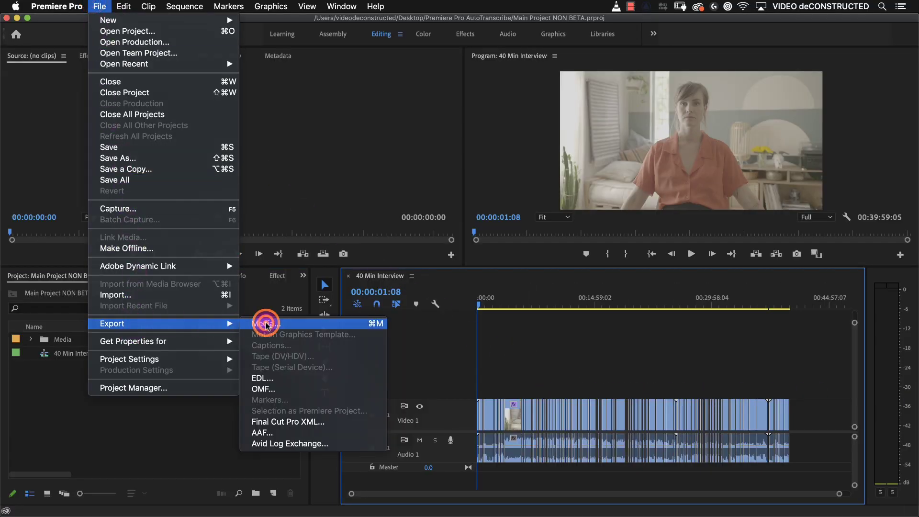
left_click(258, 323)
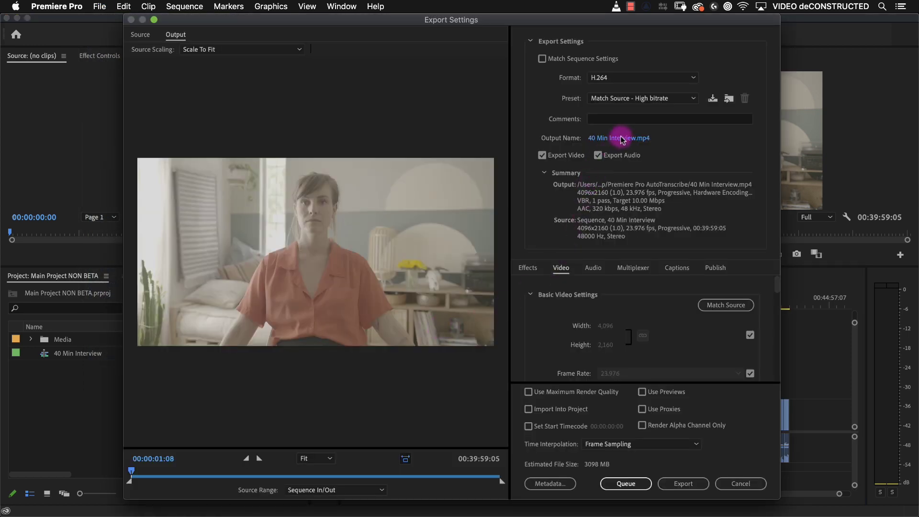
left_click(621, 138)
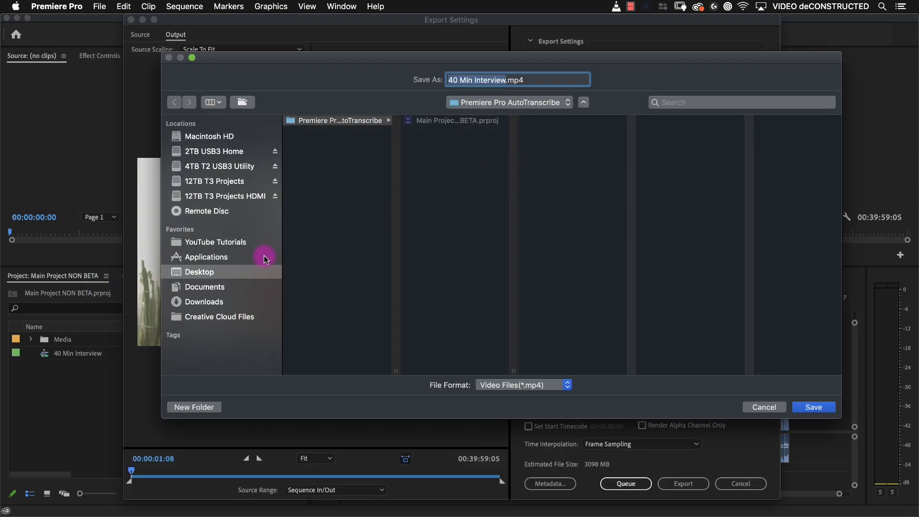
left_click(257, 267)
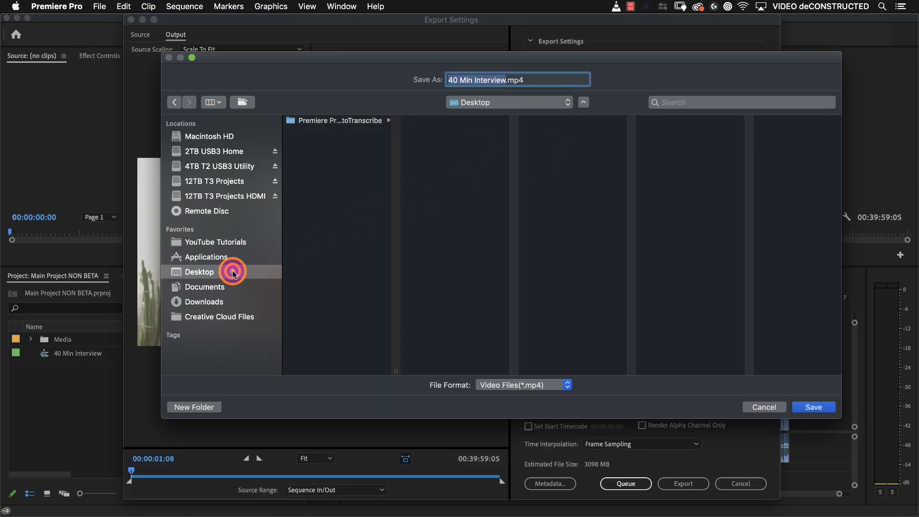
left_click(820, 407)
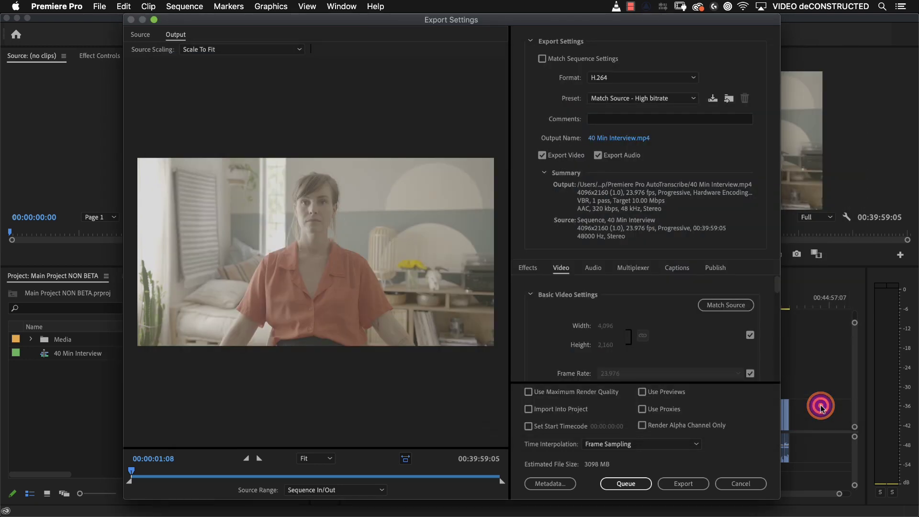
left_click(685, 484)
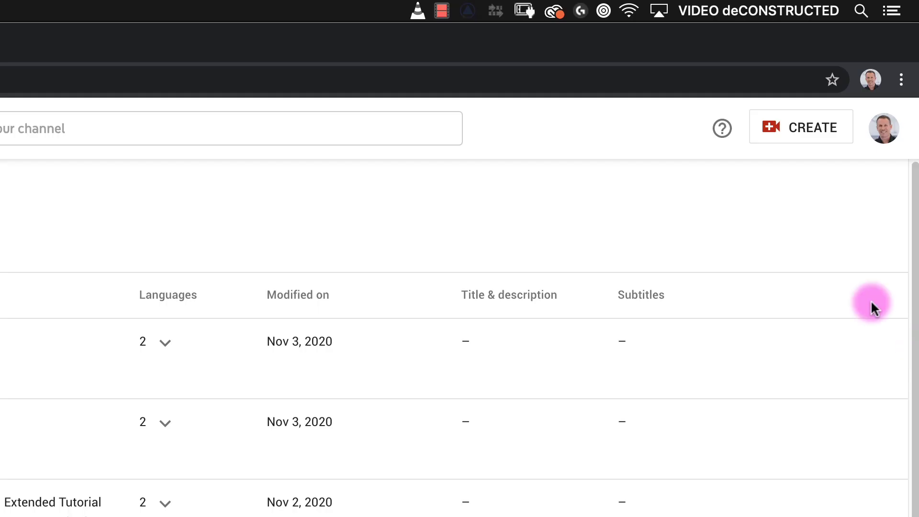
Step: Upload 40 Min Interview.mp4 from the Desktop to YouTube Studio
left_click(802, 135)
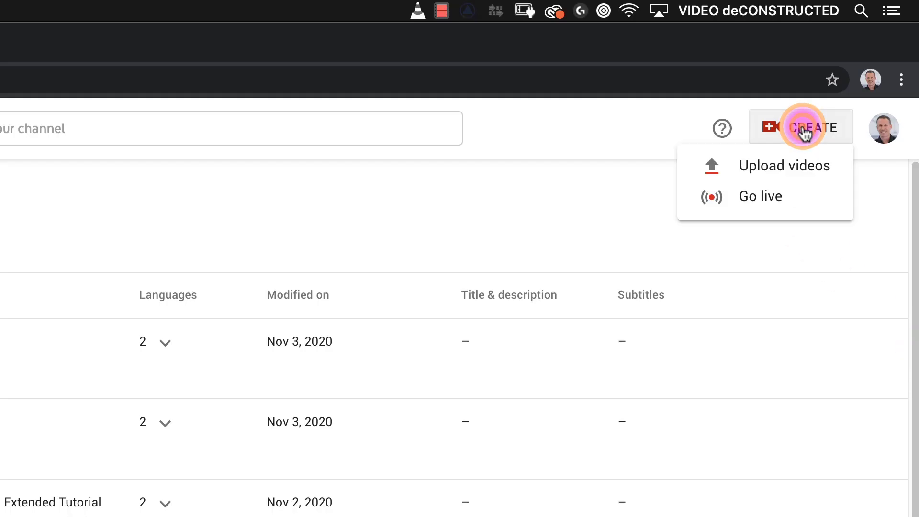
left_click(788, 167)
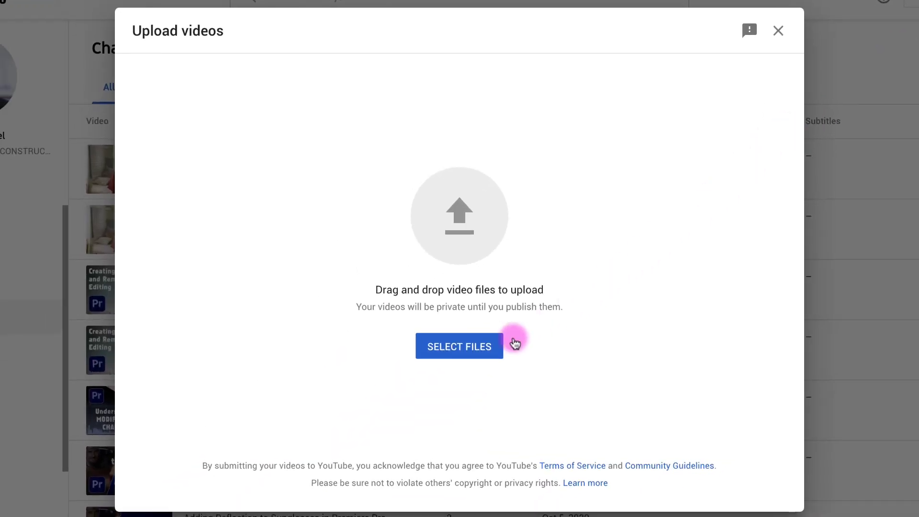
left_click(468, 349)
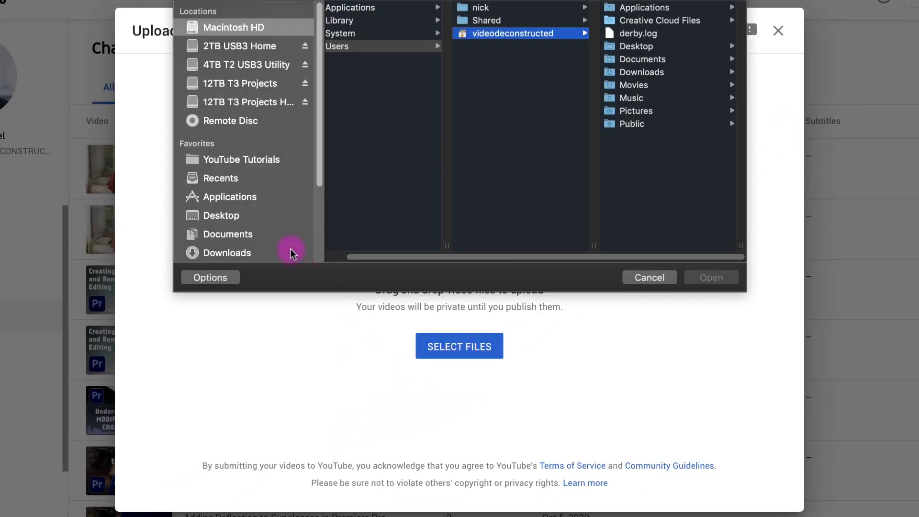
left_click(223, 216)
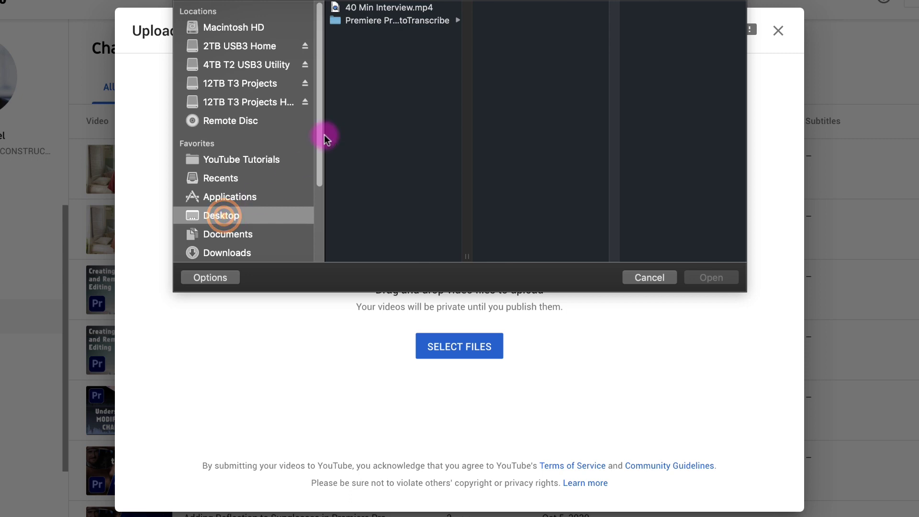
left_click(380, 7)
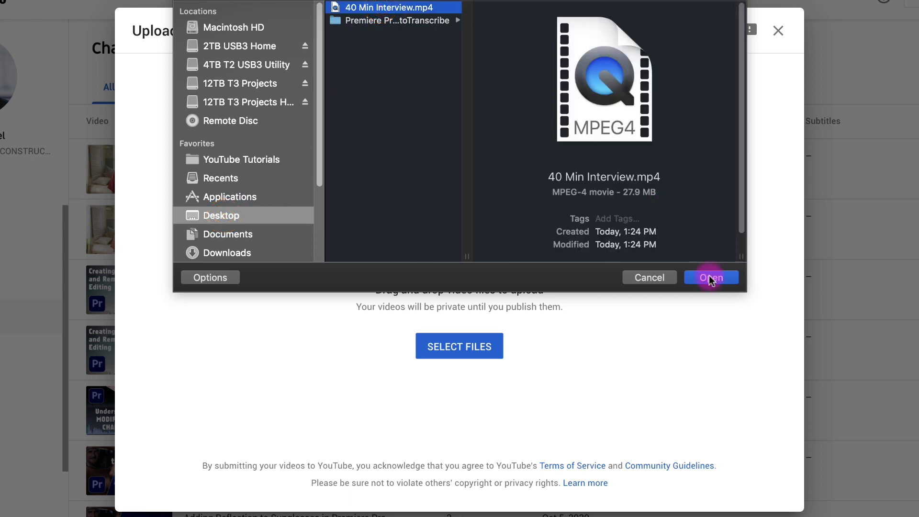
left_click(711, 279)
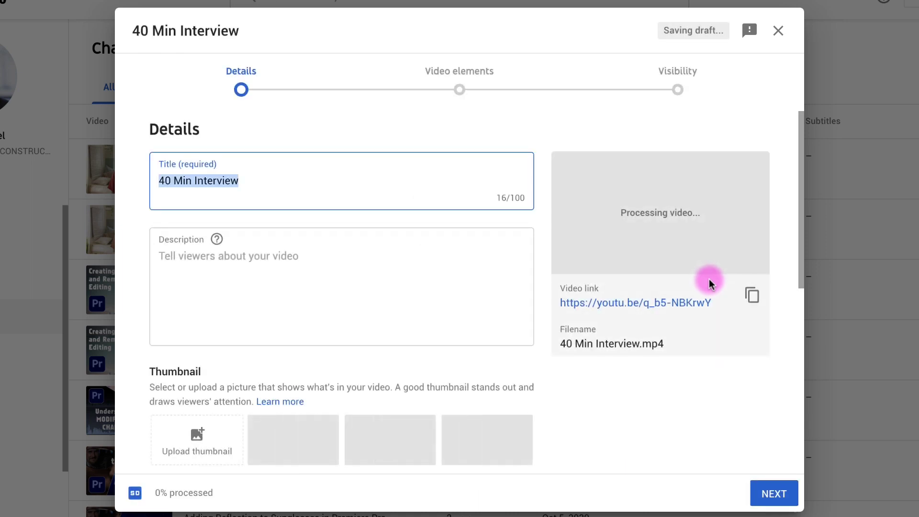
Step: Finish the upload as a Private video and open its video details
left_click(768, 495)
left_click(767, 495)
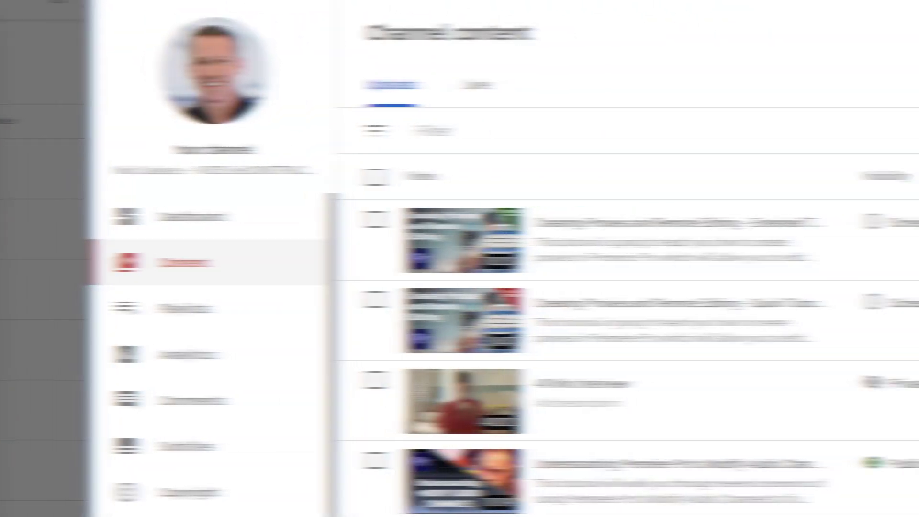
left_click(401, 390)
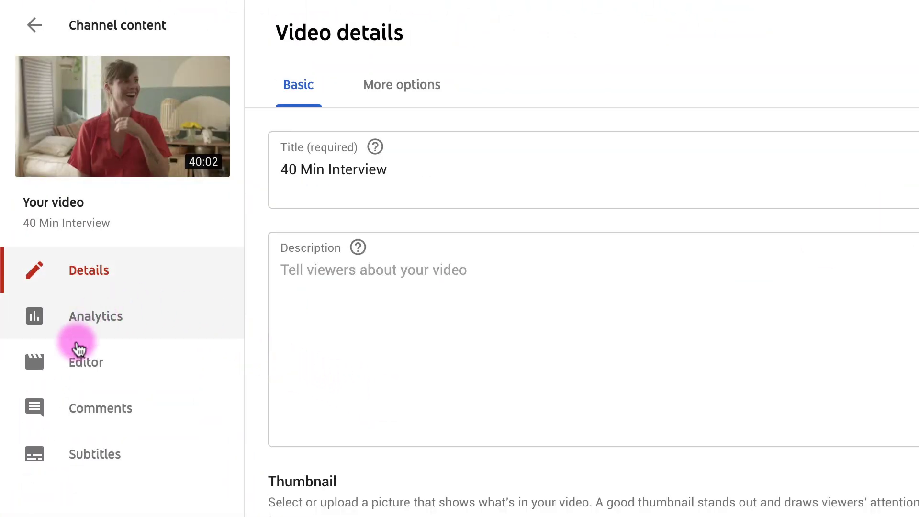
Step: Open the 40 Min Interview video's Subtitles page showing the automatic English track
left_click(115, 458)
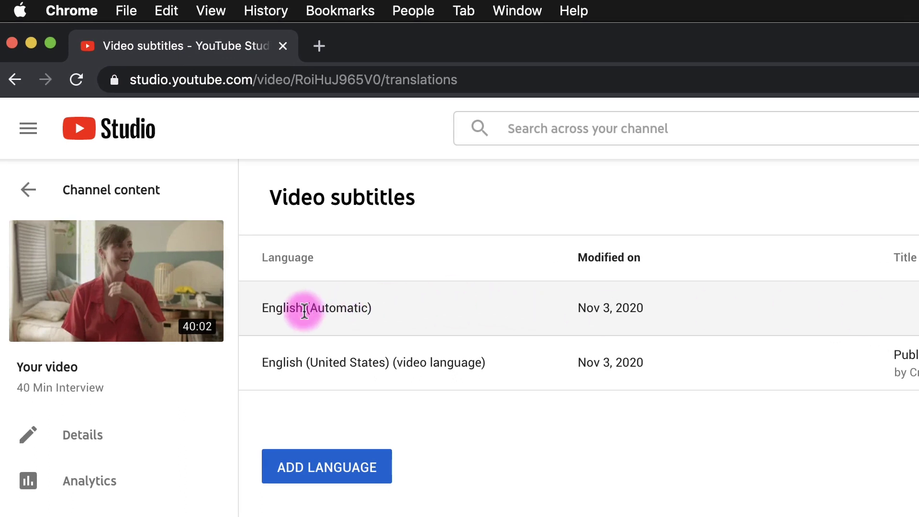
left_click_drag(337, 309, 365, 310)
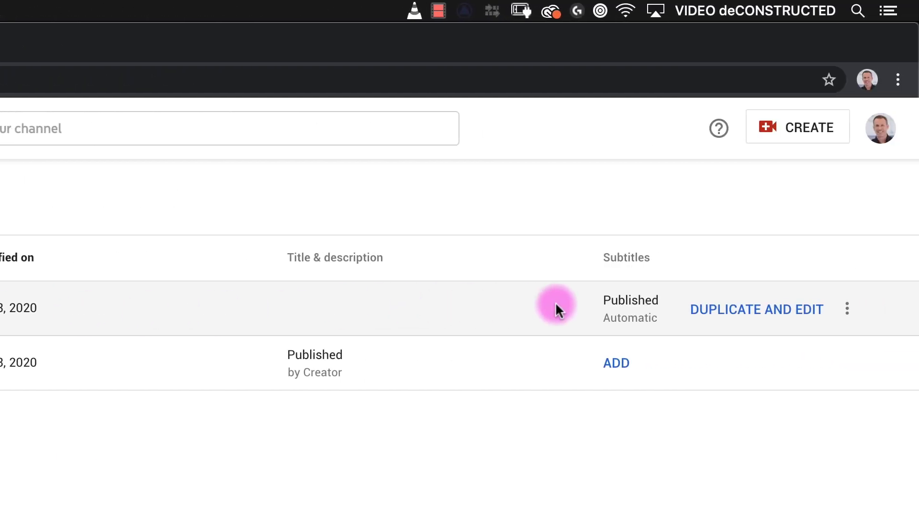
Step: Download the English (Automatic) subtitles as an .srt file
left_click(848, 309)
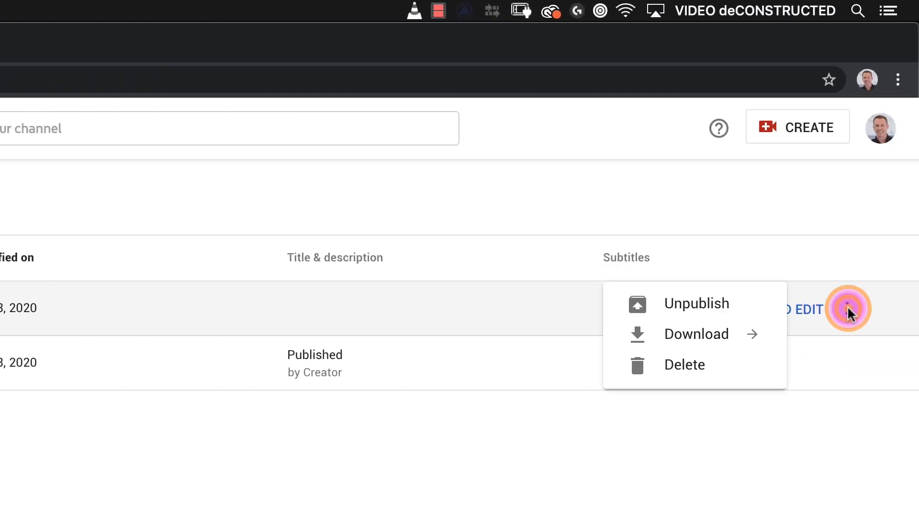
left_click(698, 333)
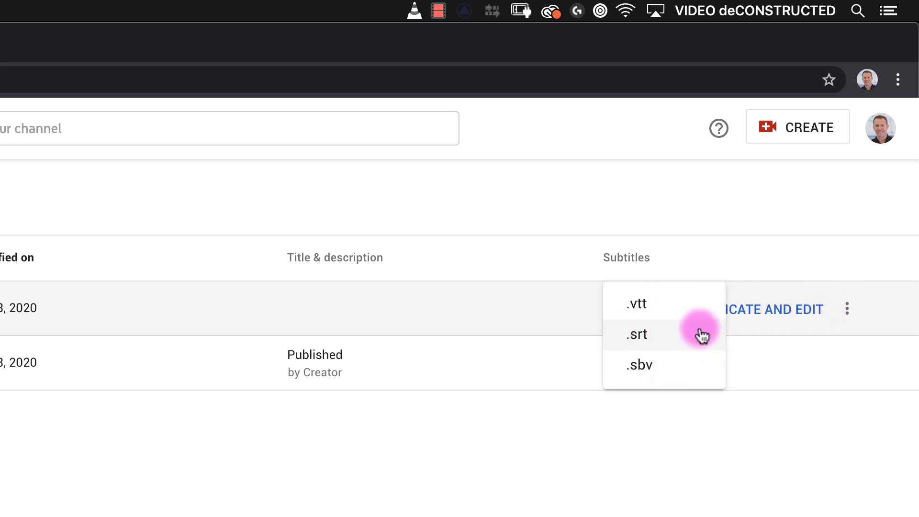
left_click(677, 336)
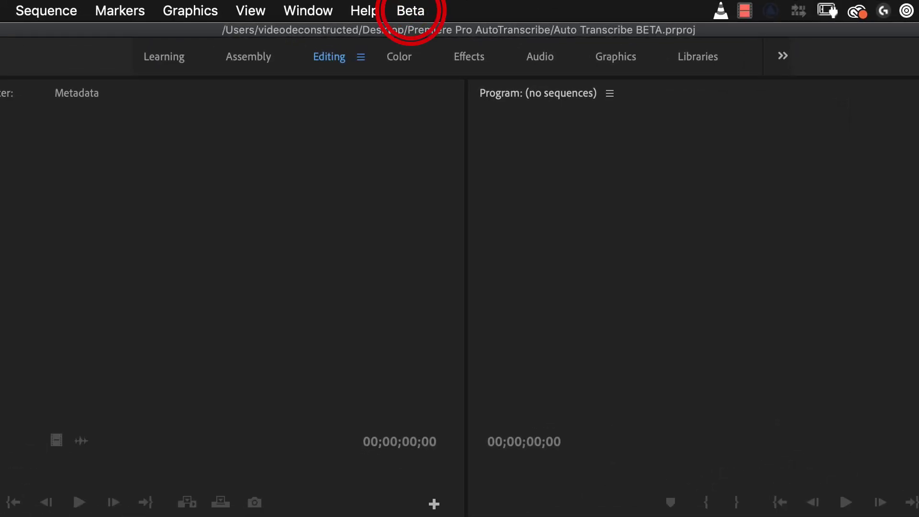
Step: Import only the 40 Min Interview sequence from Main Project NON BETA.prproj and open it
right_click(134, 402)
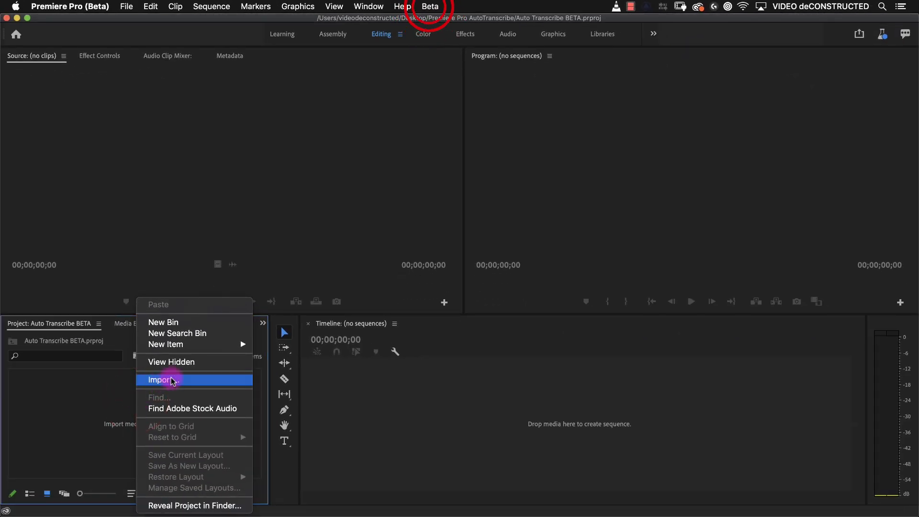
left_click(184, 379)
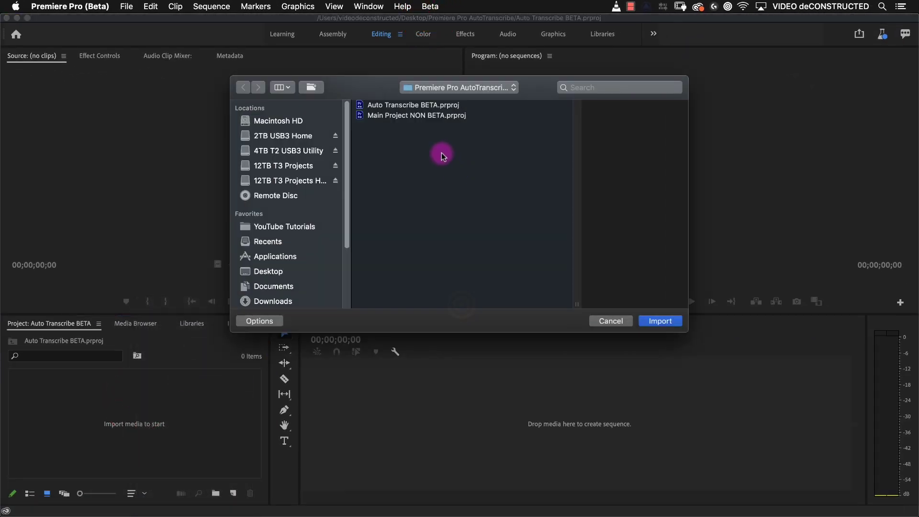
left_click(420, 116)
left_click(660, 321)
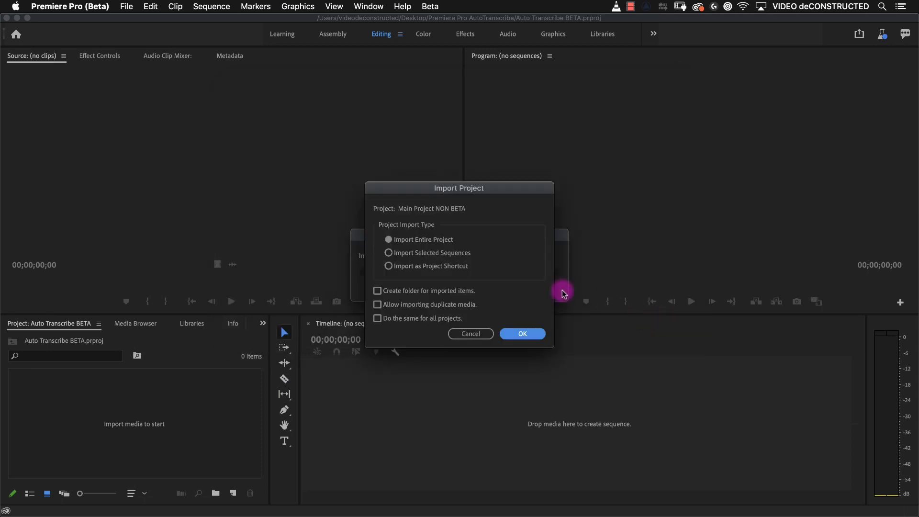
left_click(417, 255)
left_click(523, 334)
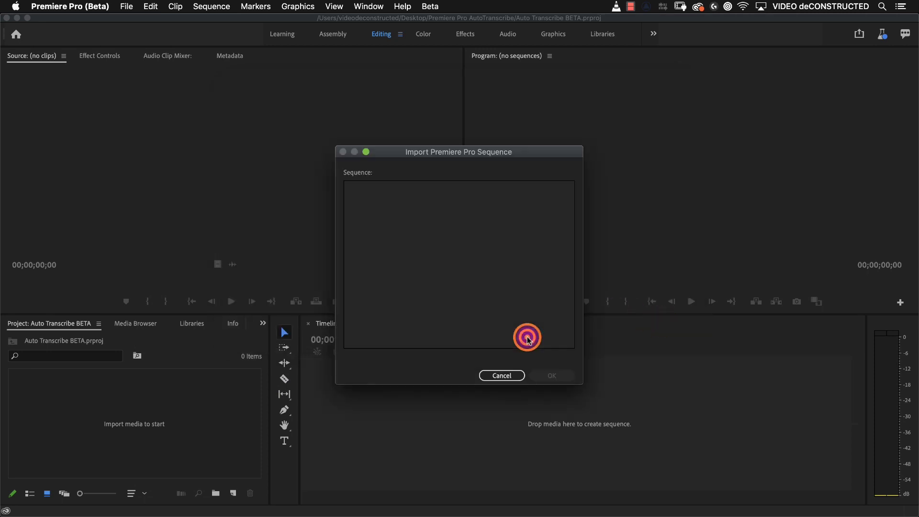
left_click(364, 200)
left_click(552, 375)
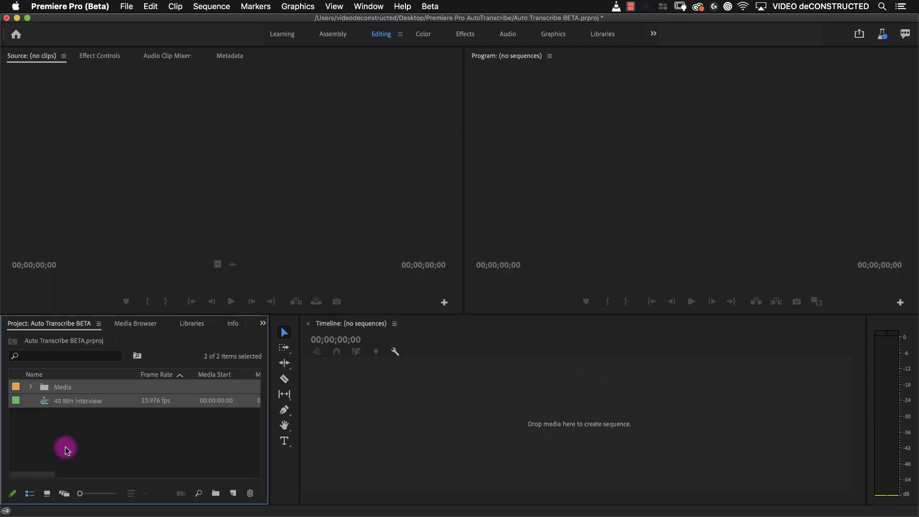
left_click(52, 424)
left_click(43, 403)
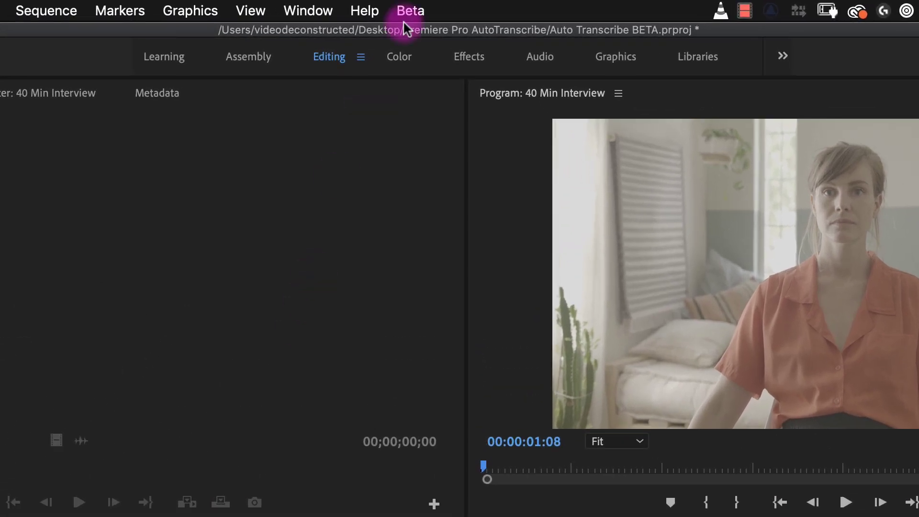
Step: Enable the New Captions Workflow beta feature and accept the project version change
left_click(411, 10)
mouse_move(421, 32)
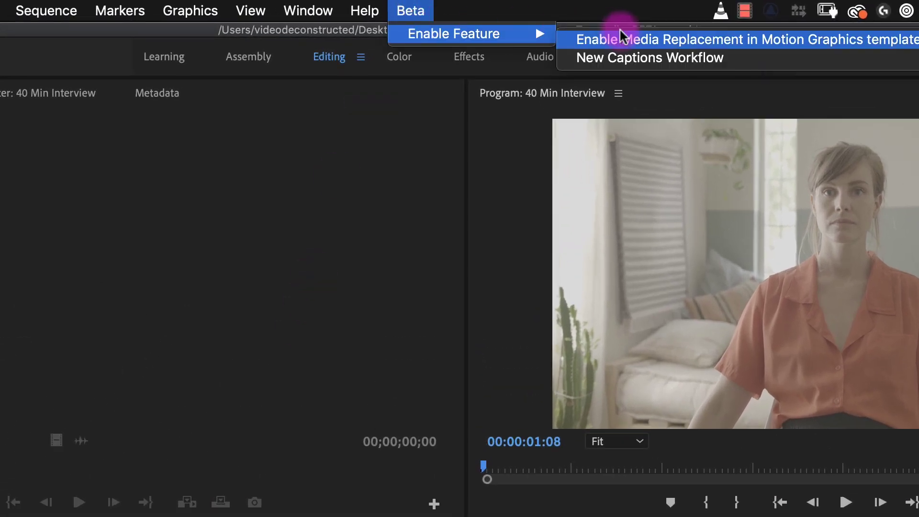
left_click(630, 62)
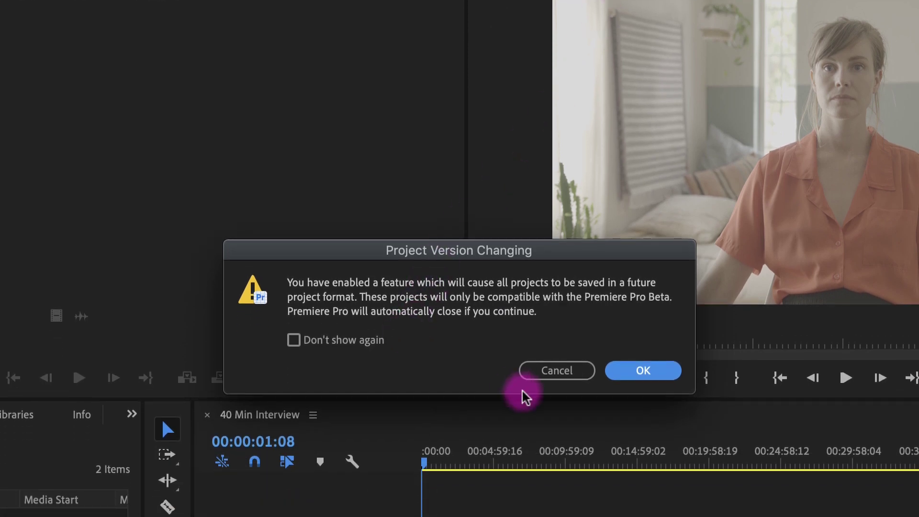
left_click(643, 371)
Step: Save, relaunch Premiere Pro (Beta) and reopen Auto Transcribe BETA as converted copy Auto Transcribe BETA_1
left_click(565, 344)
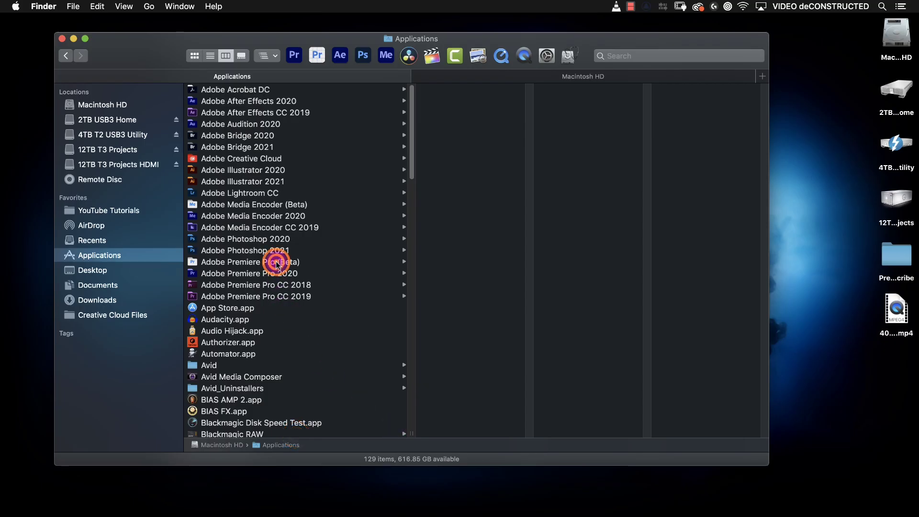
left_click(277, 264)
double_click(497, 90)
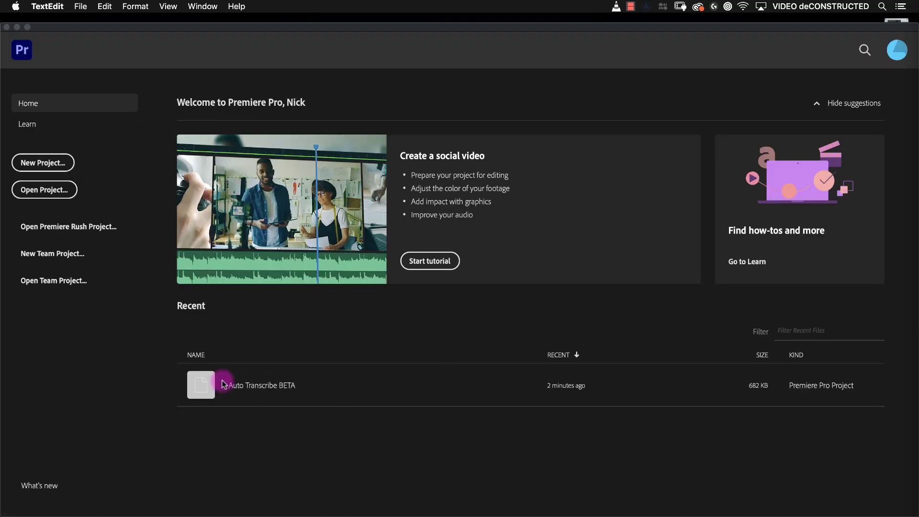
left_click(248, 385)
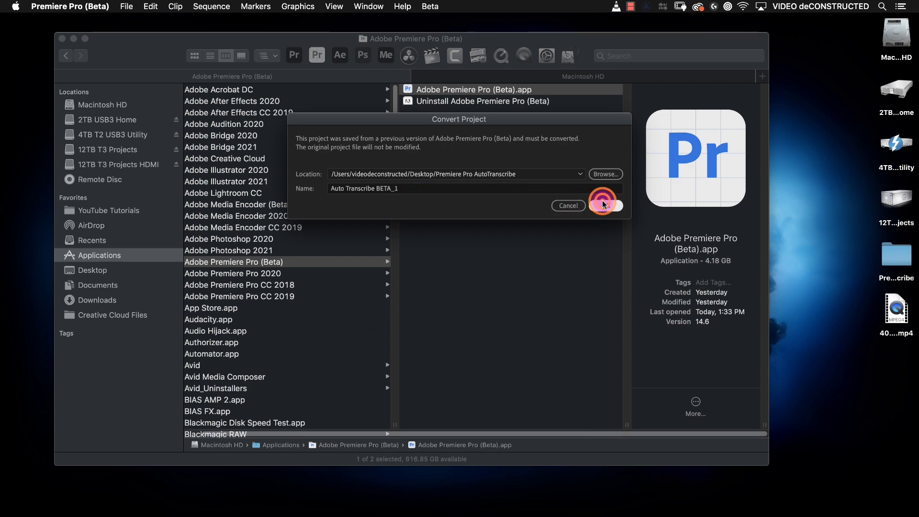
left_click(604, 205)
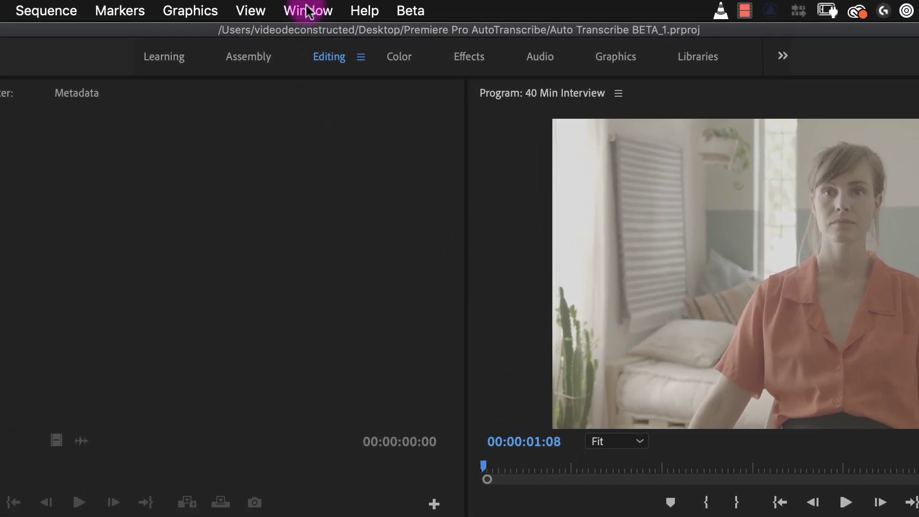
Step: Show the Text panel from the Window menu and dock it beside the Source monitor
left_click(308, 10)
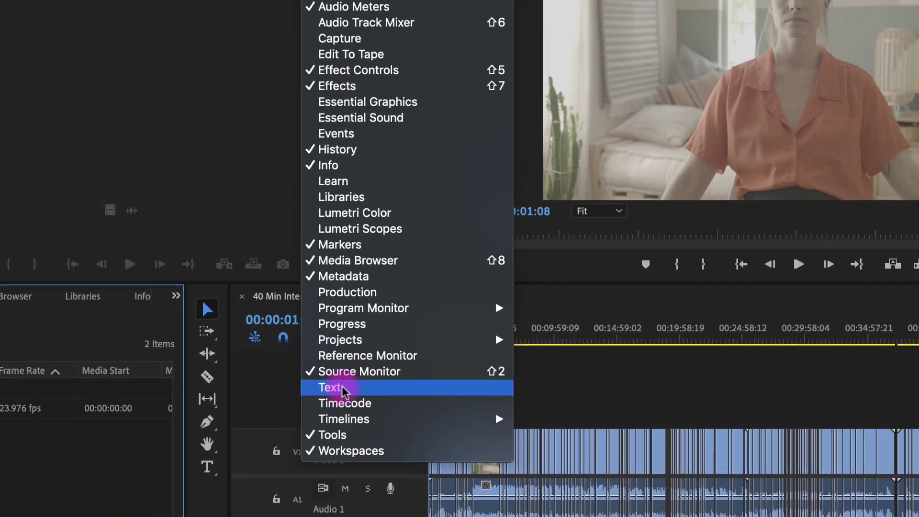
left_click(325, 391)
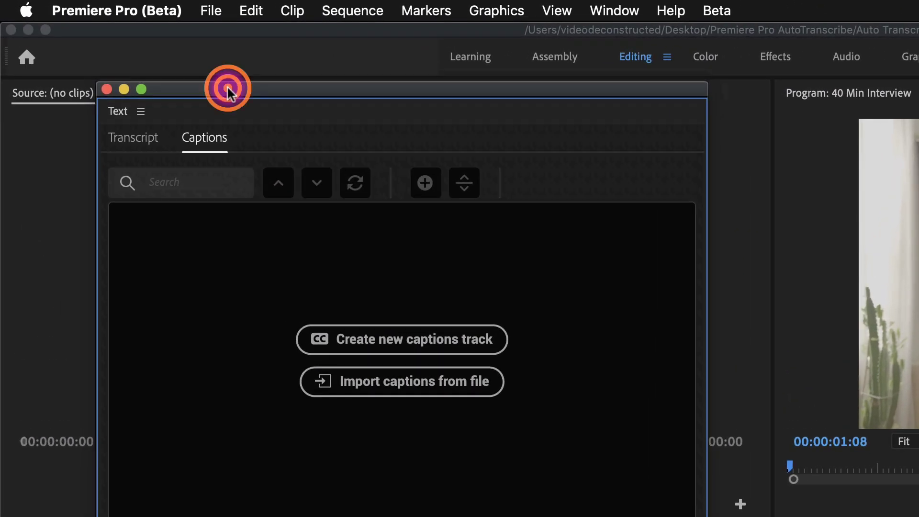
left_click_drag(136, 52, 310, 102)
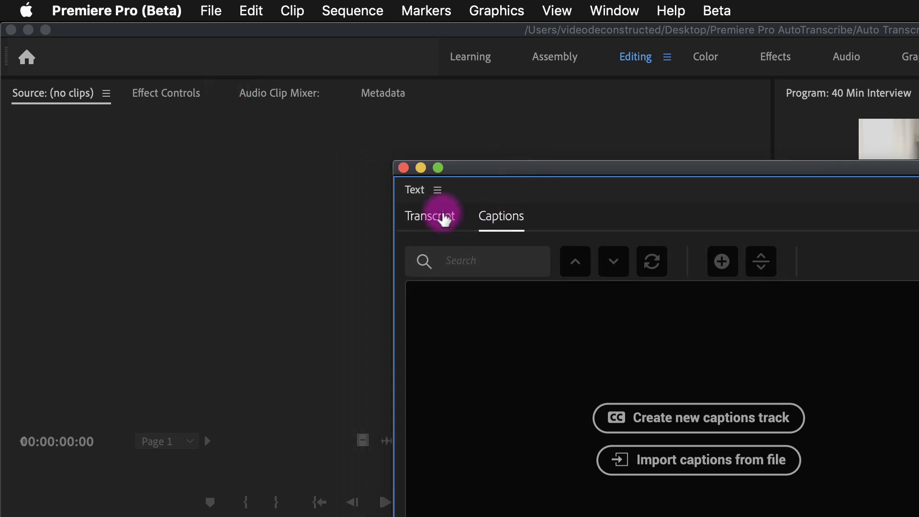
left_click_drag(419, 195, 440, 94)
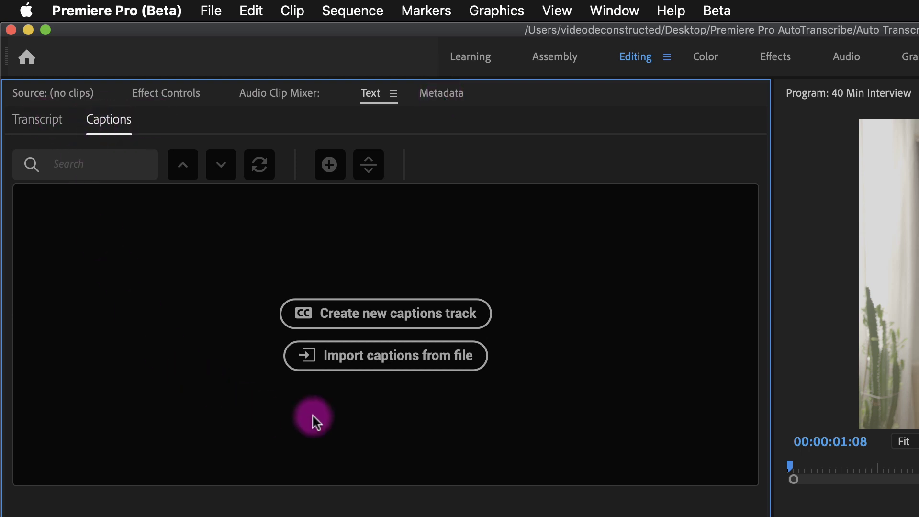
Step: Import captions.srt from the Downloads folder via the Captions tab's import-from-file option
left_click(400, 362)
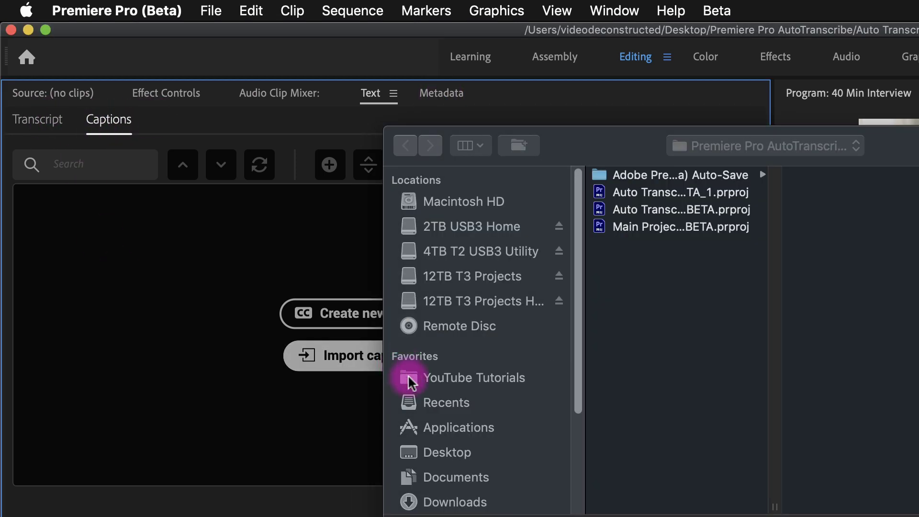
left_click(455, 501)
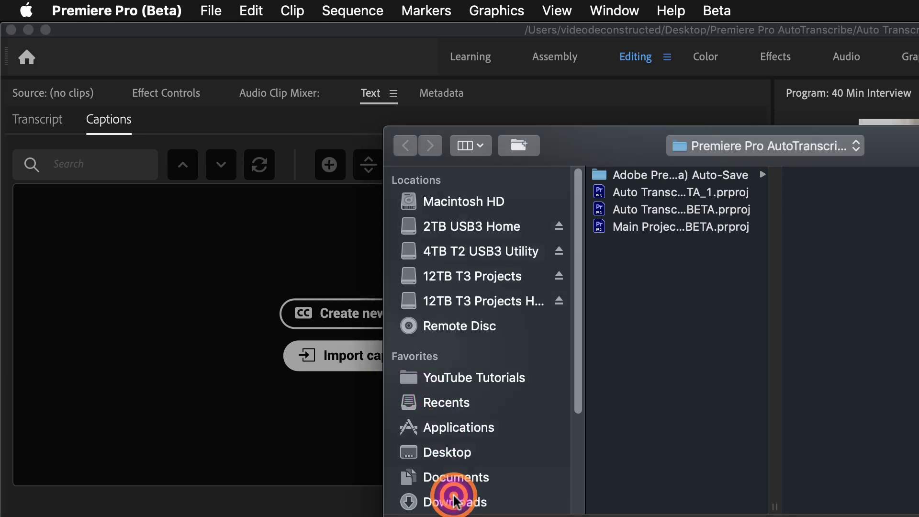
double_click(643, 178)
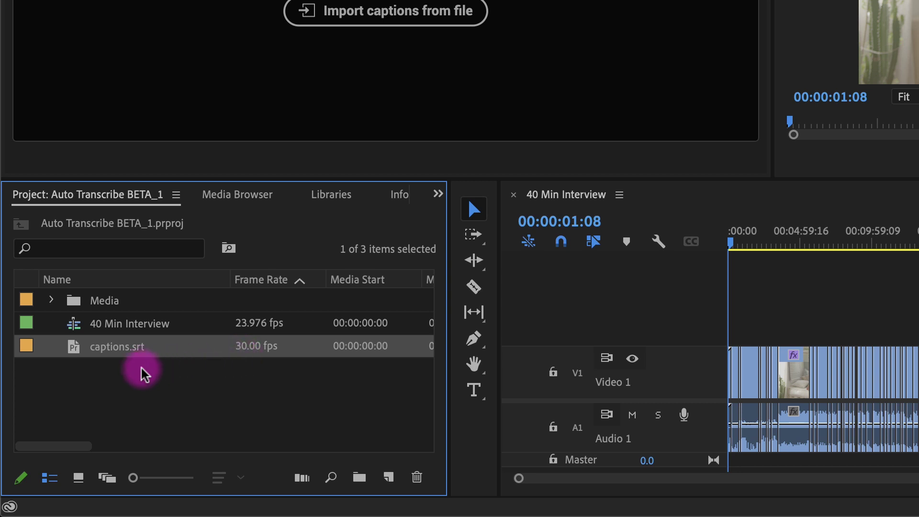
Step: Drag captions.srt onto the 40 Min Interview timeline to create the Subtitle 1 captions track
left_click_drag(70, 347, 897, 357)
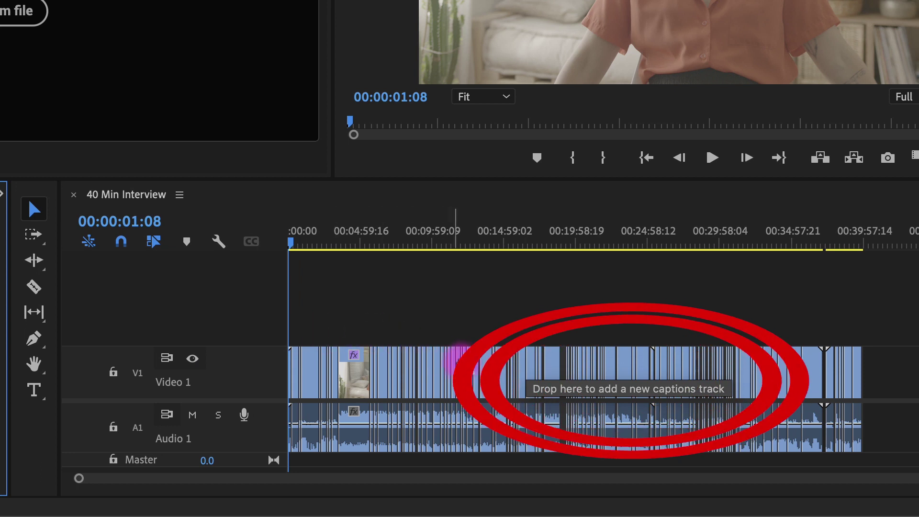
mouse_move(461, 359)
left_mouse_down()
mouse_move(677, 396)
mouse_move(509, 383)
mouse_move(716, 381)
mouse_move(441, 297)
left_mouse_up()
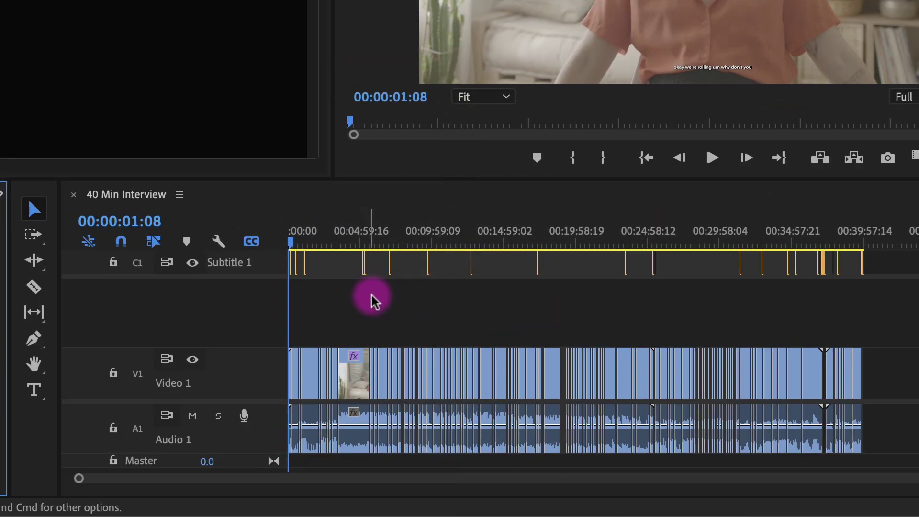
Step: Rename the Subtitle 1 caption track to English
right_click(222, 263)
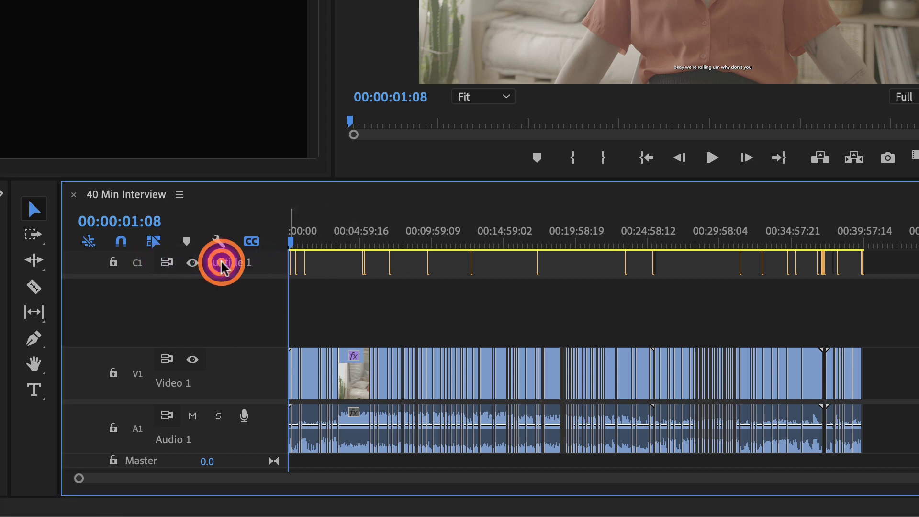
left_click(253, 283)
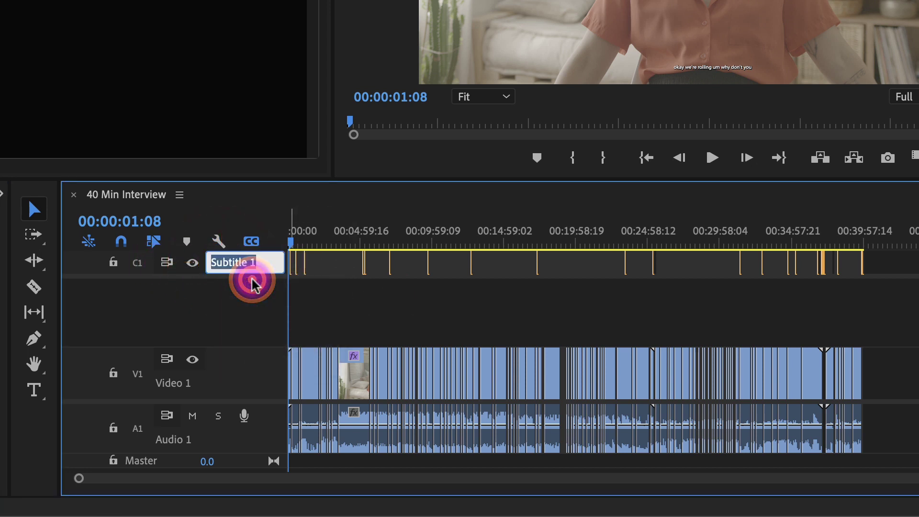
type("English")
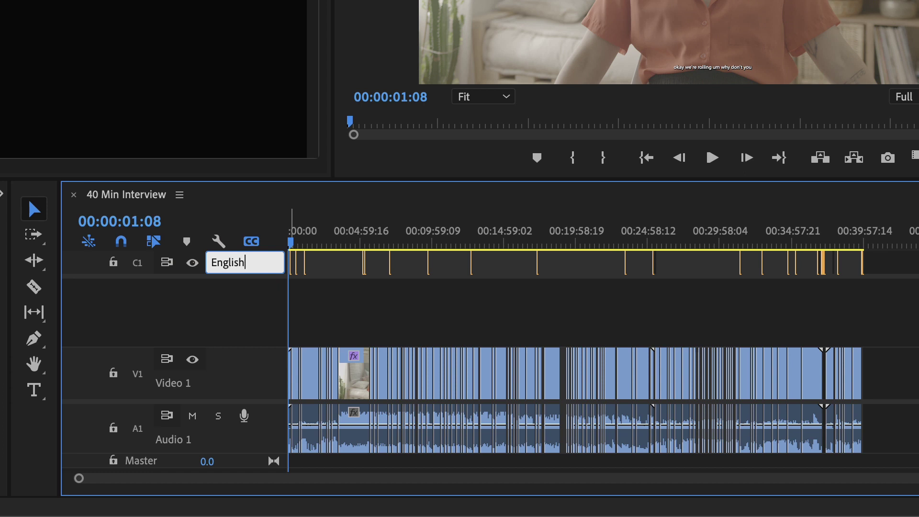
key("Return")
left_click(252, 239)
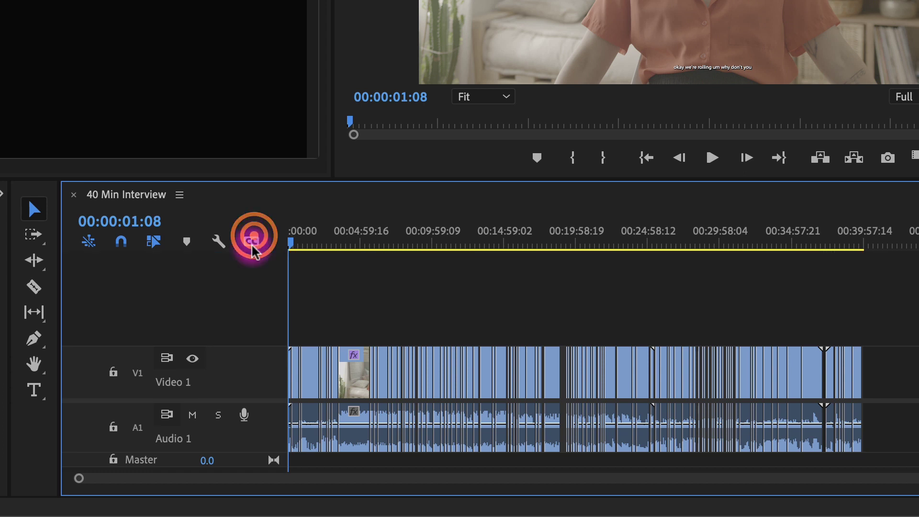
left_click(252, 240)
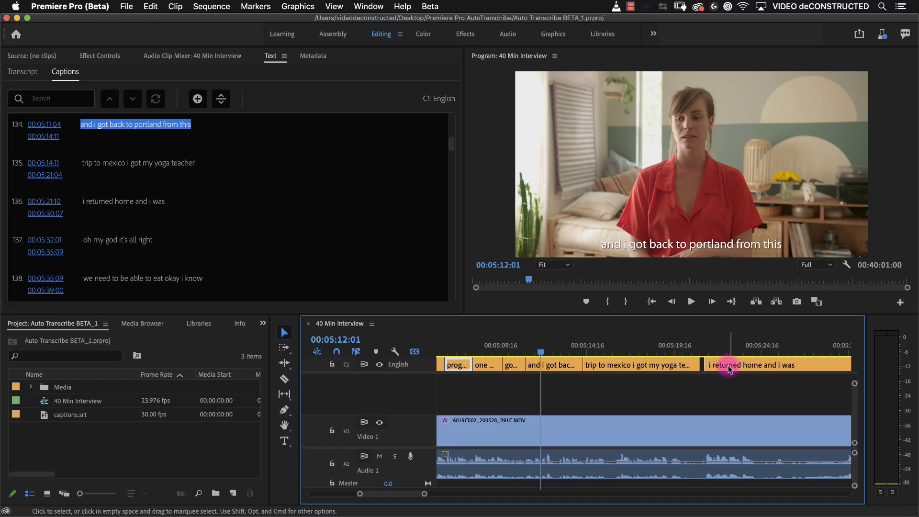
Step: Capitalize 'mexico' in caption 135 so it reads 'trip to Mexico i got my yoga teacher'
left_click(729, 368)
left_click(675, 366)
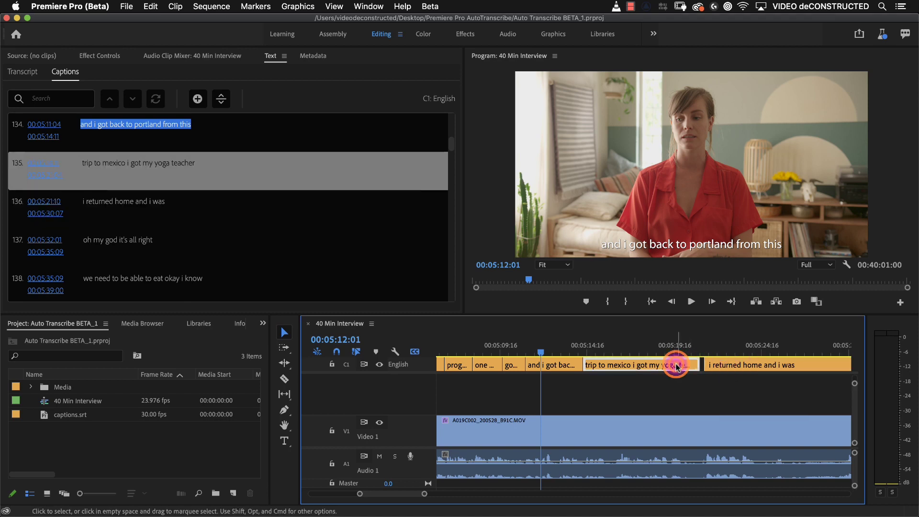
left_click(569, 365)
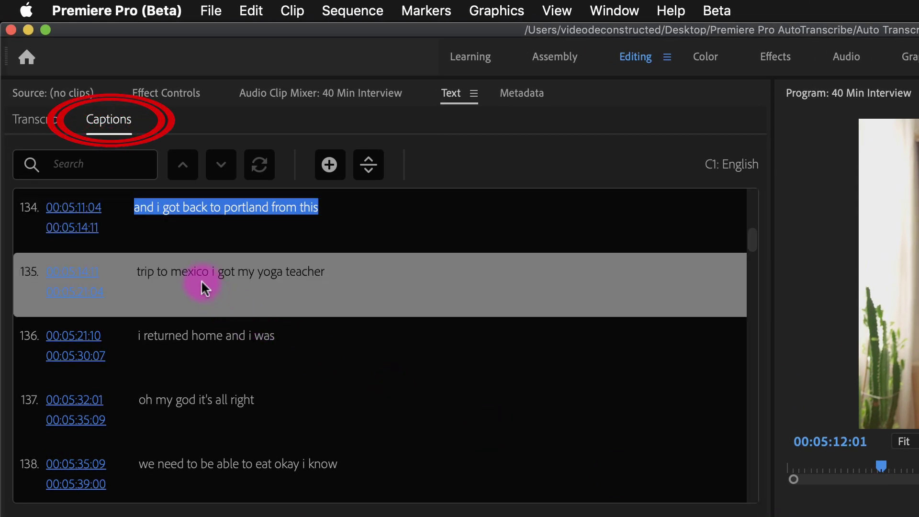
double_click(190, 267)
left_click(196, 206)
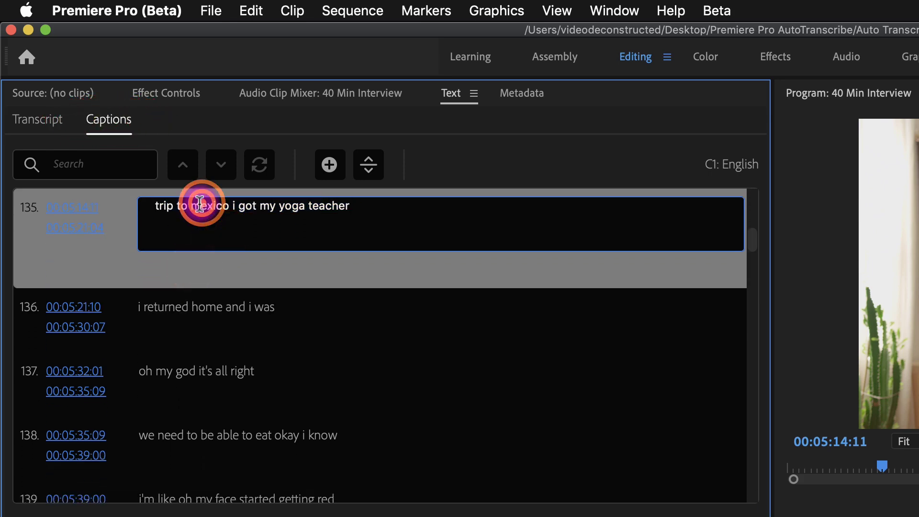
type("M")
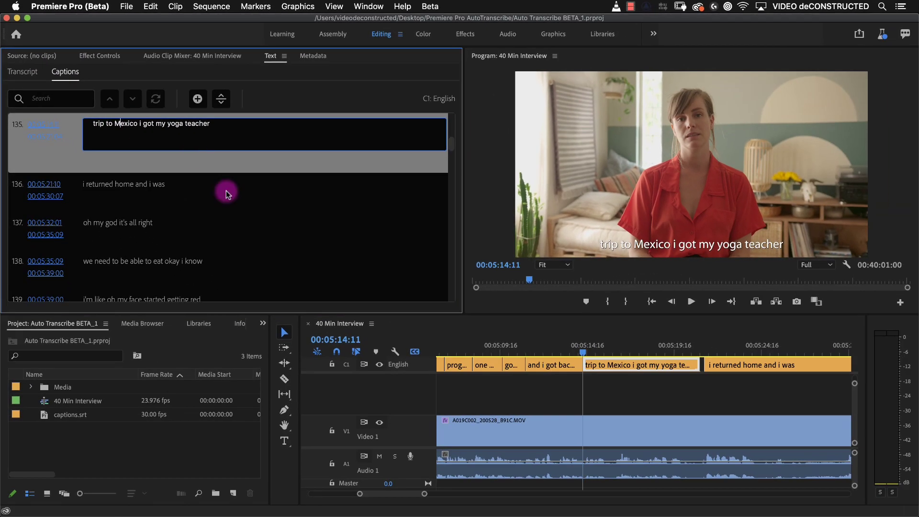
left_click(759, 436)
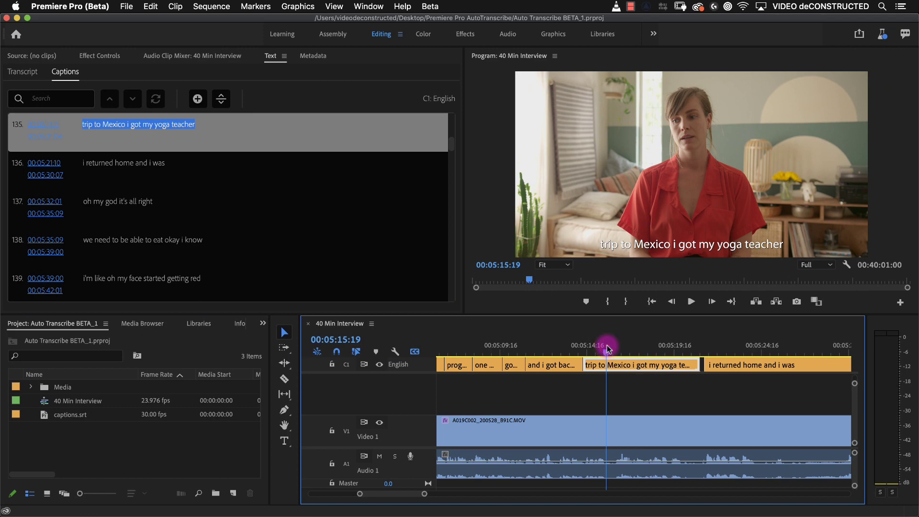
scroll(147, 287, "down", 3)
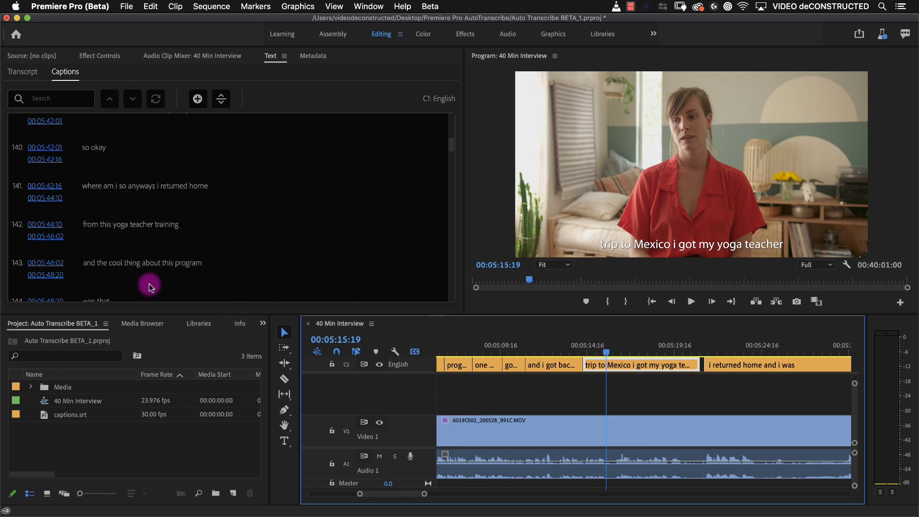
left_click(131, 215)
Step: Review captions 137, 139 and 142 in the Captions list
scroll(130, 213, "up", 3)
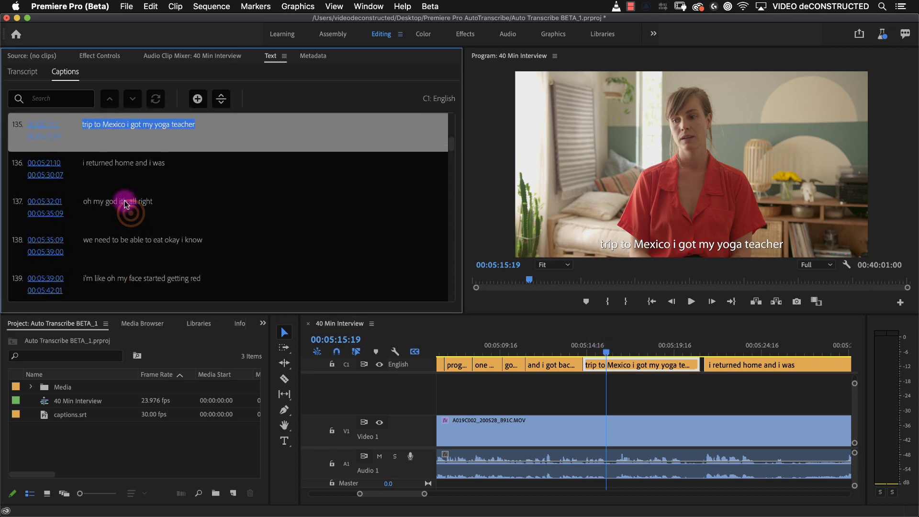
left_click(123, 203)
scroll(125, 206, "down", 1)
left_click(127, 207)
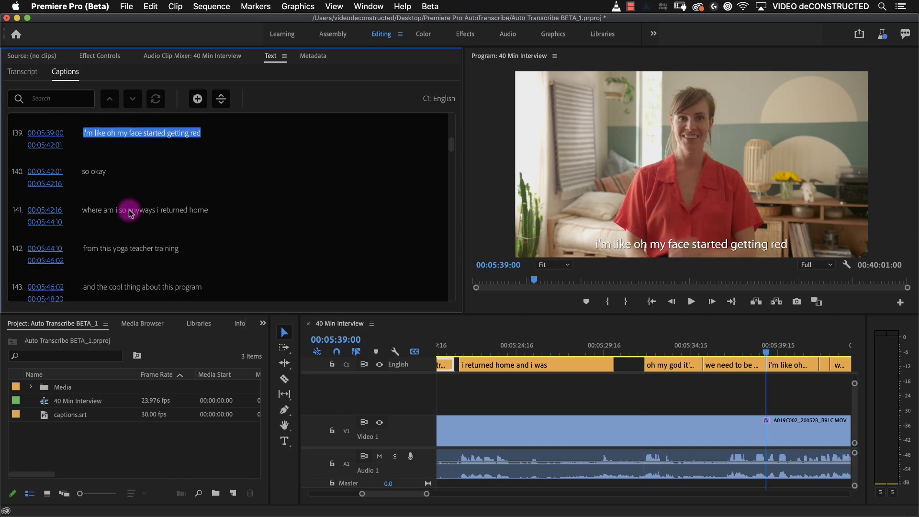
scroll(128, 207, "down", 1)
left_click(154, 213)
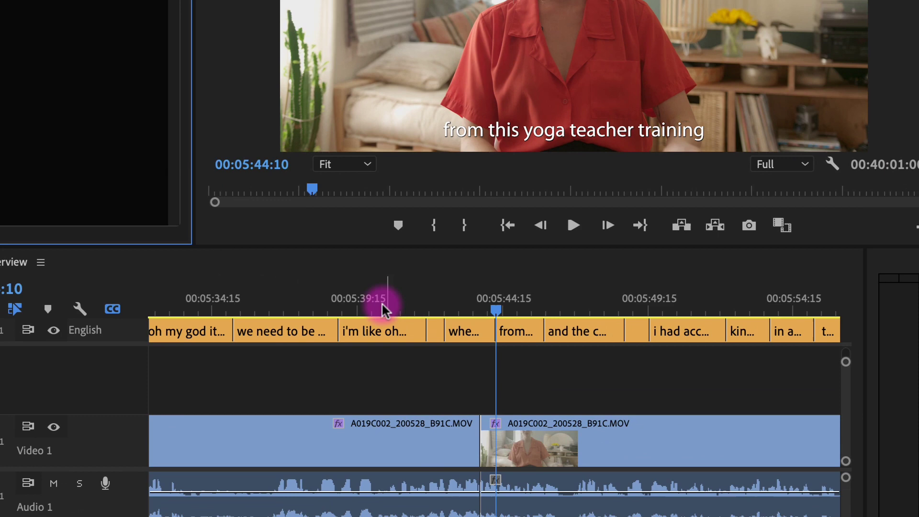
Step: Insert an empty caption segment at 00:05:36:19 and play through it to check
left_click(239, 281)
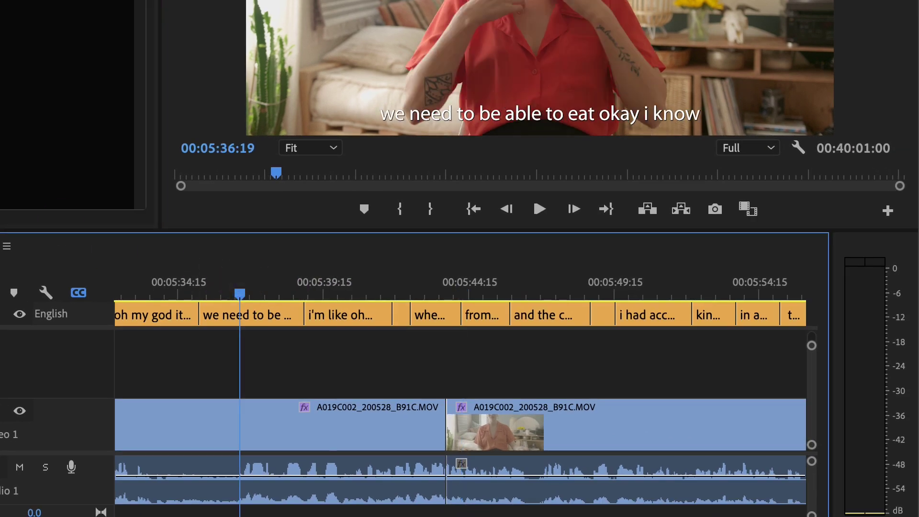
key("ctrl+alt+c")
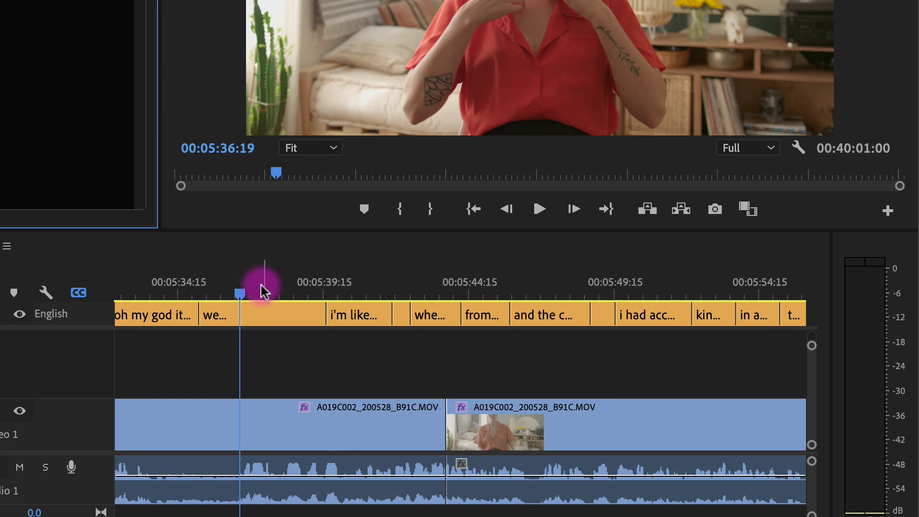
left_click(230, 287)
key("space")
mouse_move(251, 295)
left_mouse_down()
mouse_move(223, 294)
mouse_move(261, 293)
left_mouse_up()
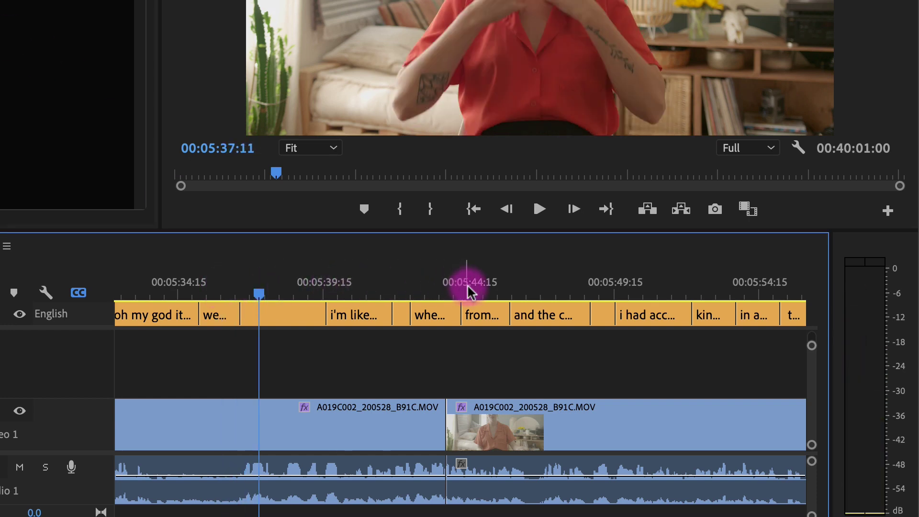
left_click(548, 287)
Step: Split the 'and the cool thing about this program' caption at 00:05:47:09, then search captions for 'china'
left_click(543, 315)
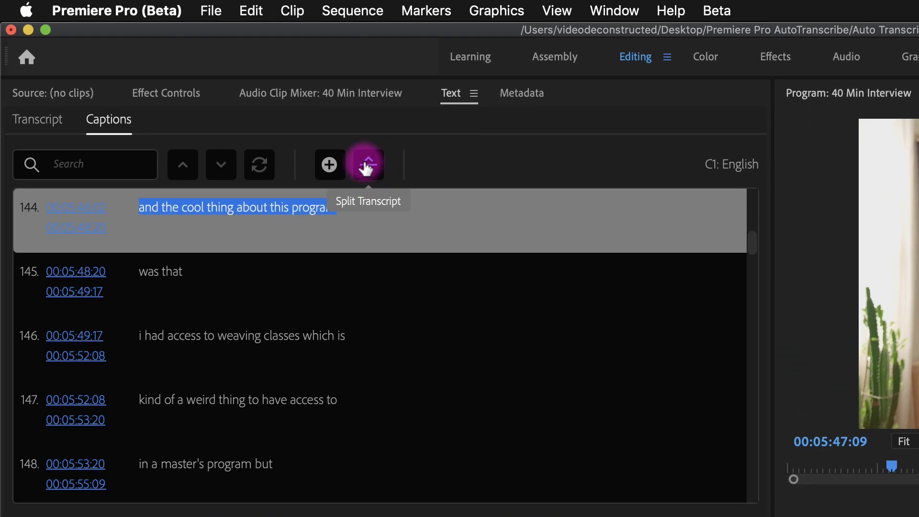
left_click(365, 167)
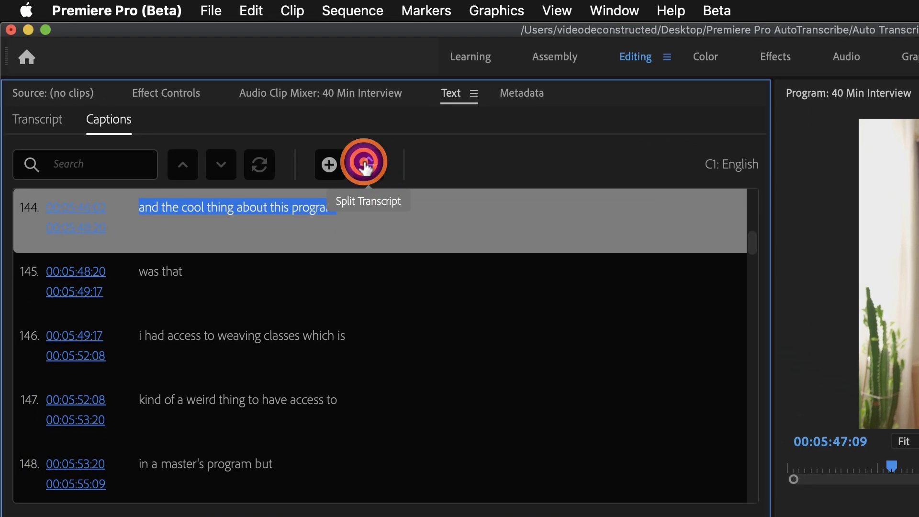
left_click(71, 162)
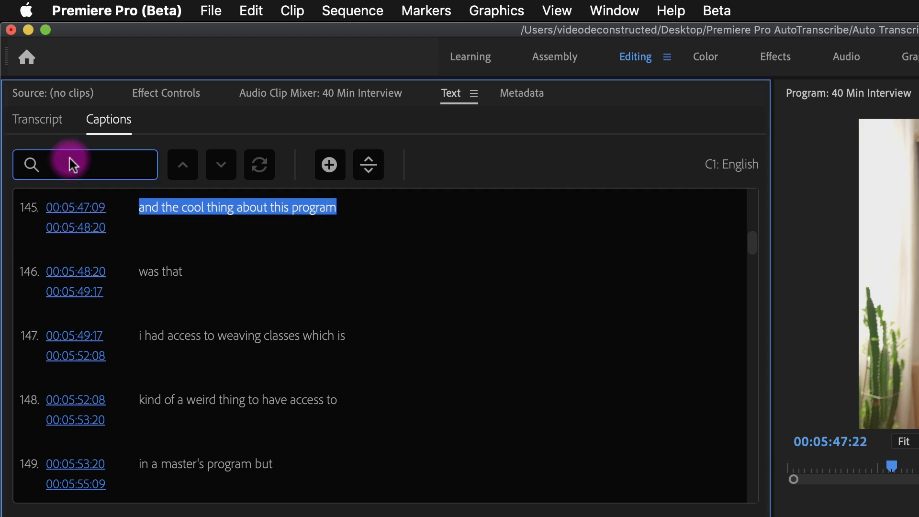
type("china")
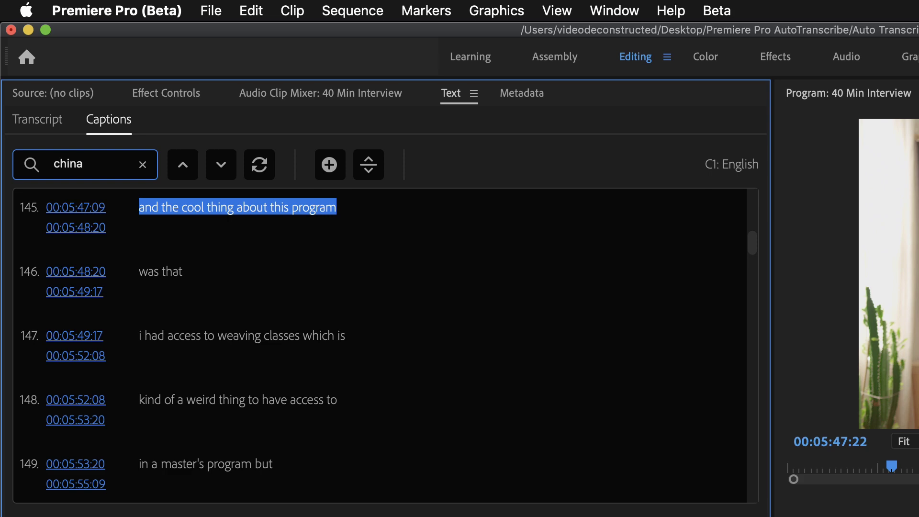
left_click(221, 165)
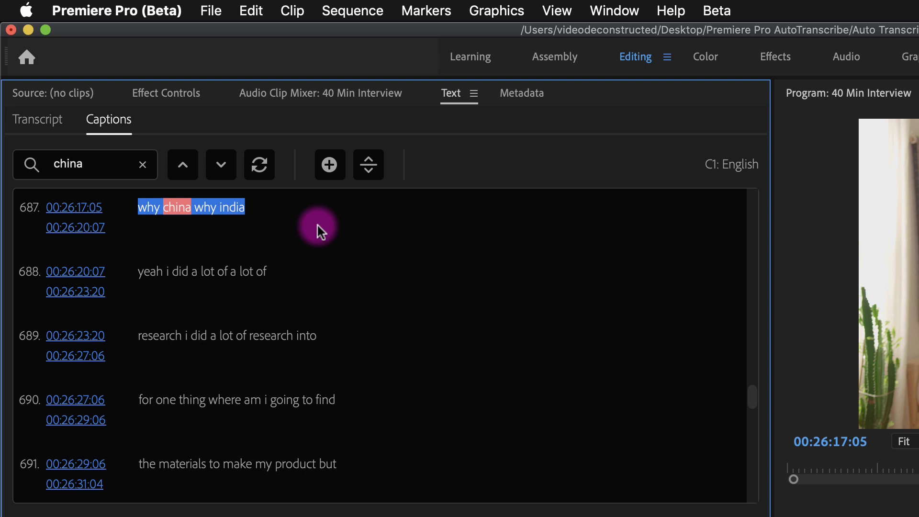
Step: Replace all occurrences of 'china' with 'China' and clear the search
left_click(260, 171)
left_click(89, 256)
type("c")
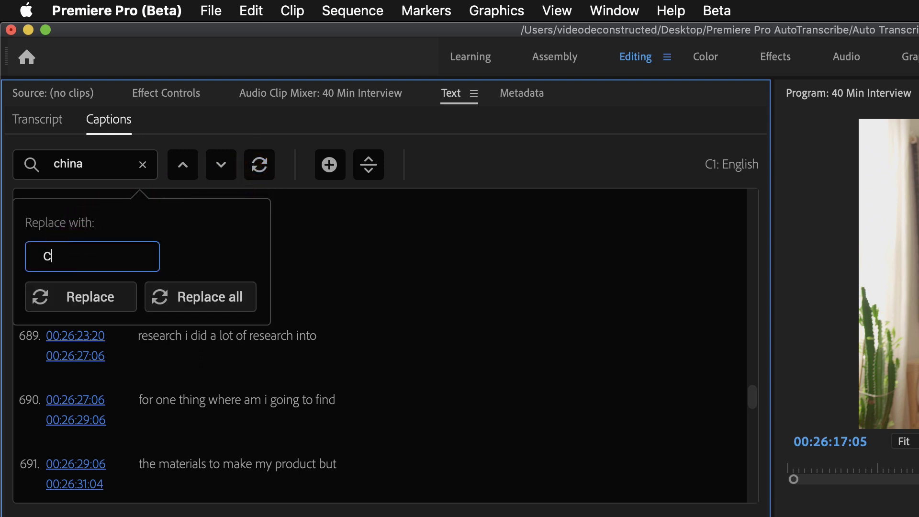
type("hina")
left_click(198, 293)
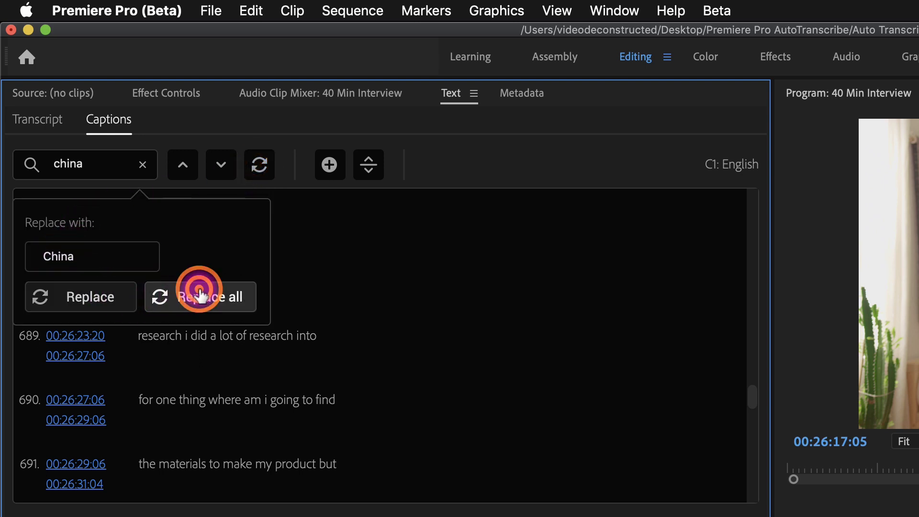
left_click(141, 165)
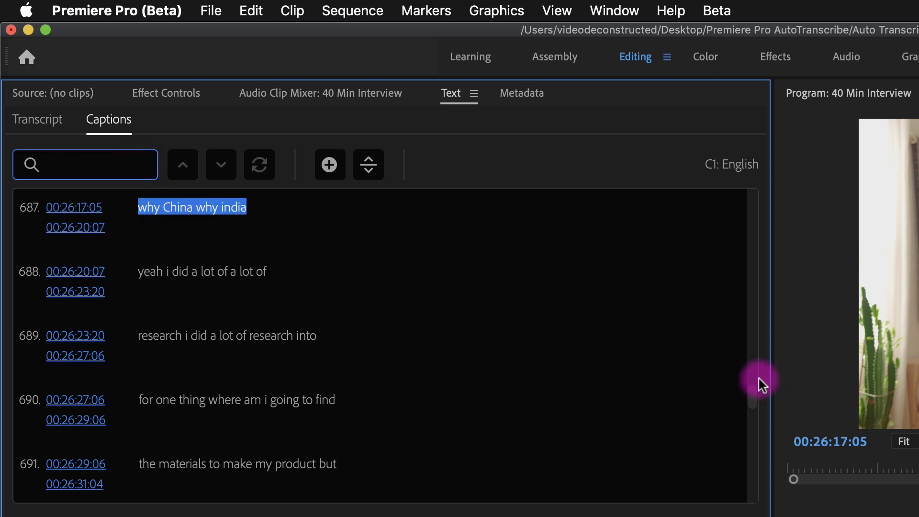
Step: In Essential Graphics, set the 'if i can get enough of your role' caption to Maple, size 205
left_click(612, 15)
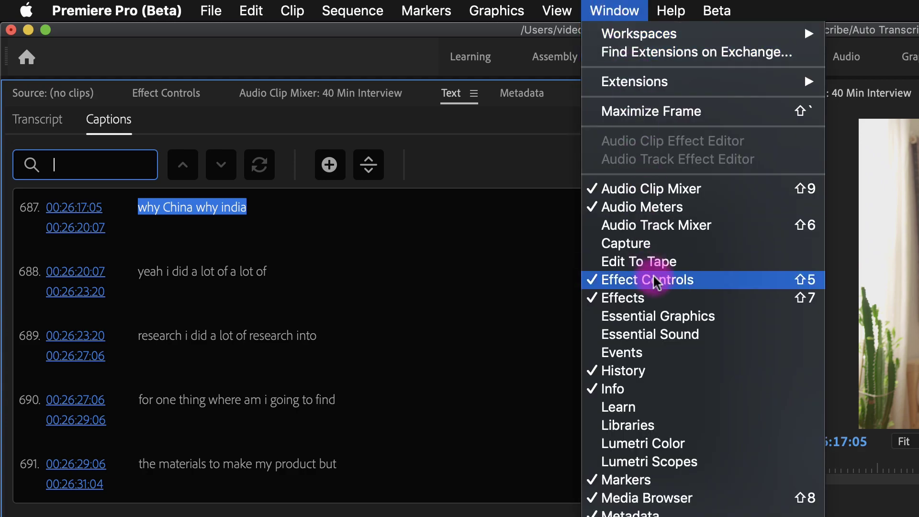
left_click(665, 316)
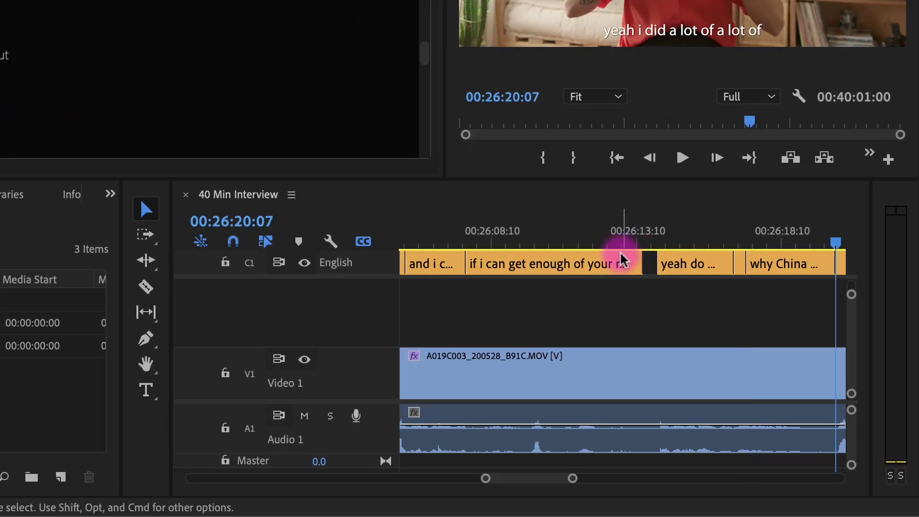
left_click(531, 348)
left_click(558, 264)
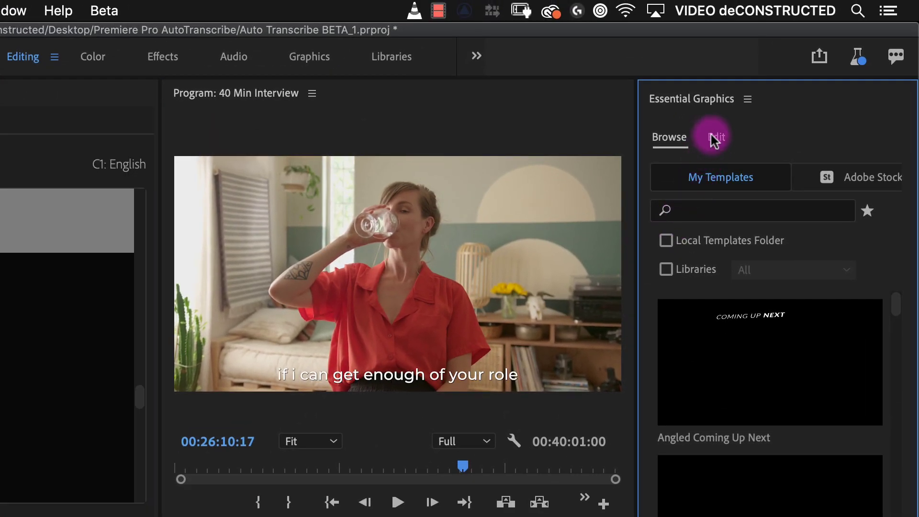
left_click(715, 138)
left_click(880, 345)
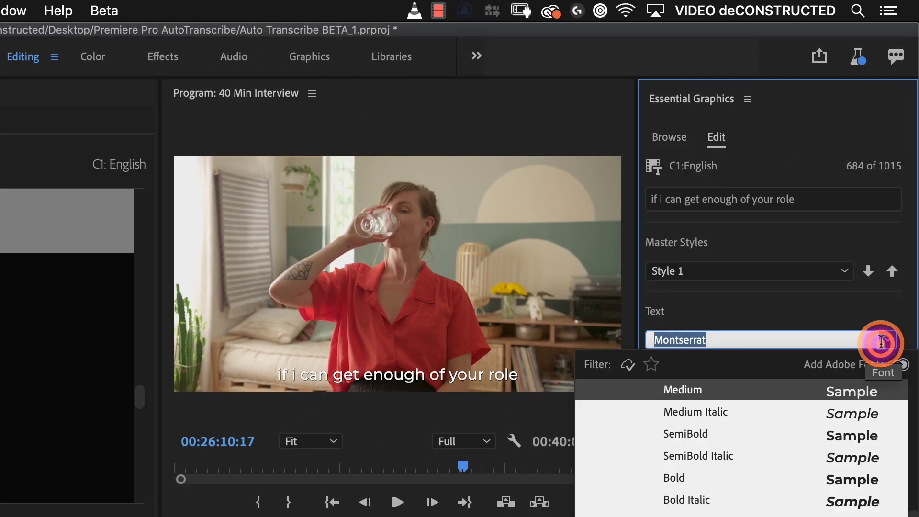
scroll(718, 472, "up", 3)
left_click(663, 437)
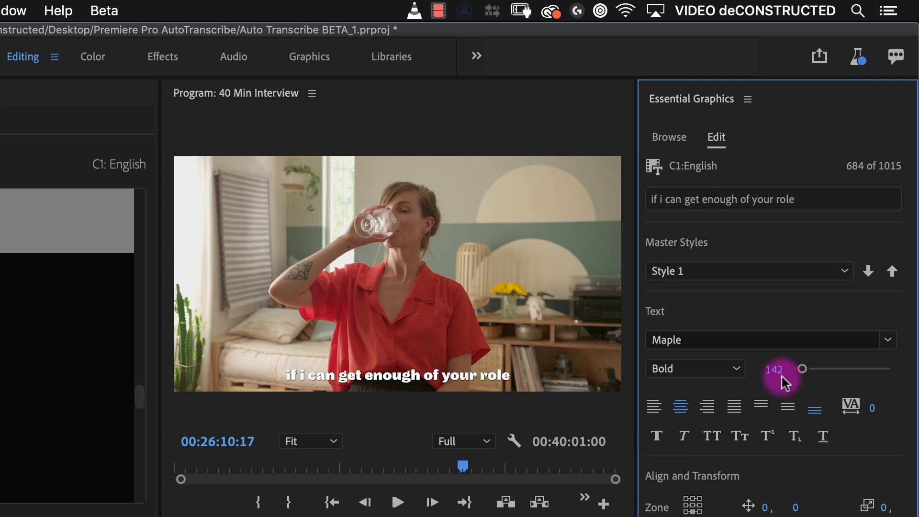
left_click_drag(800, 368, 806, 371)
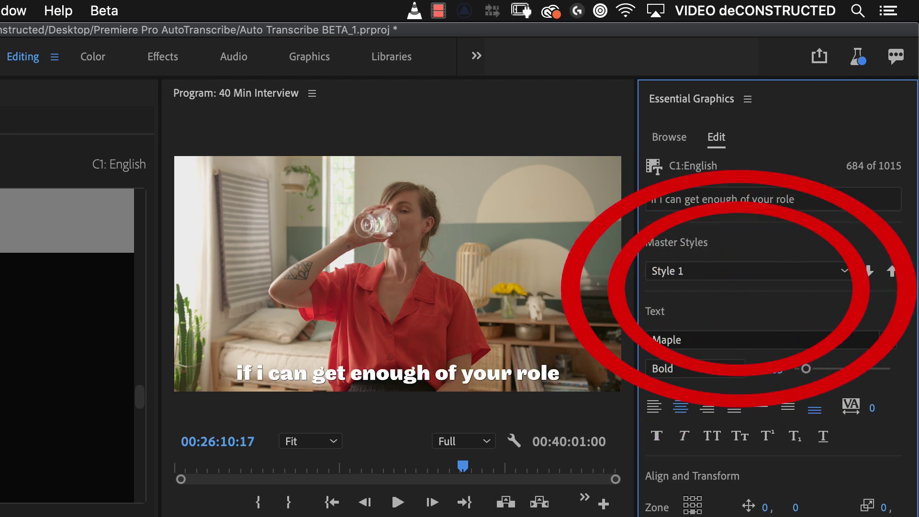
Step: Save this caption look as a new master text style named Maple Font
left_click(841, 273)
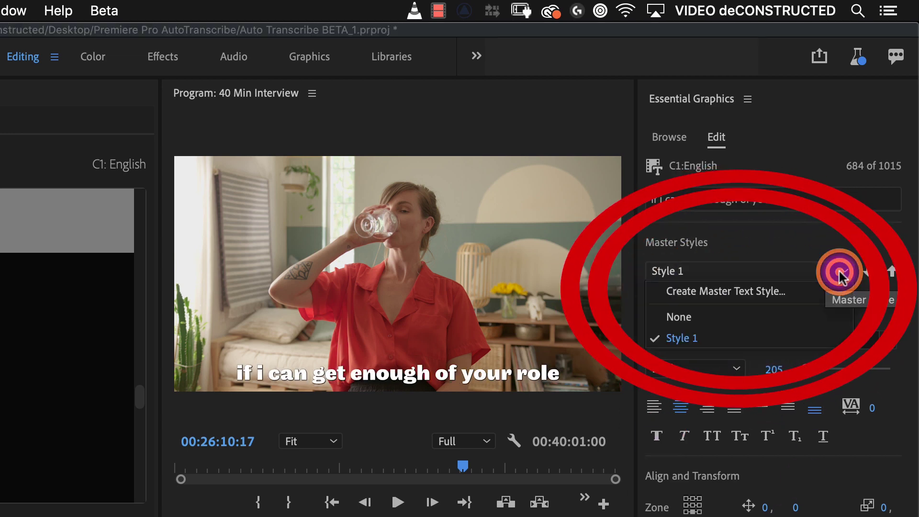
left_click(750, 290)
type("Maple Font")
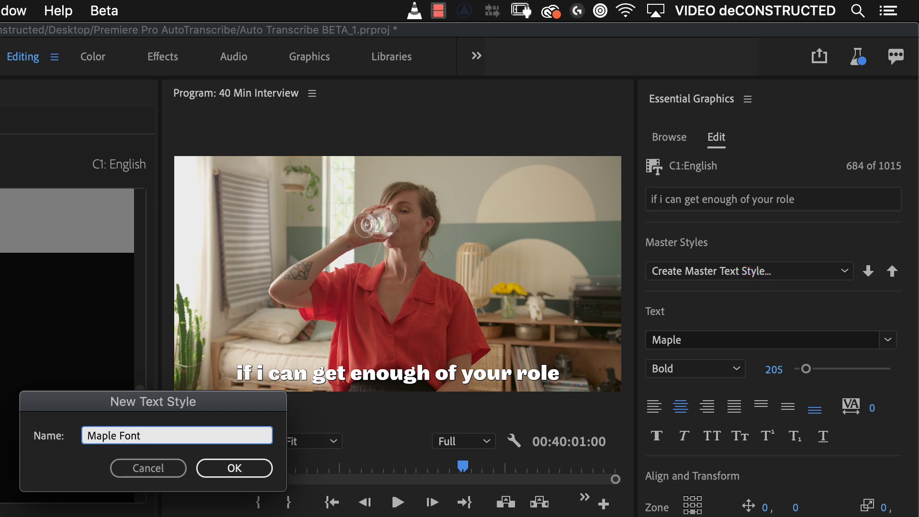
left_click(247, 467)
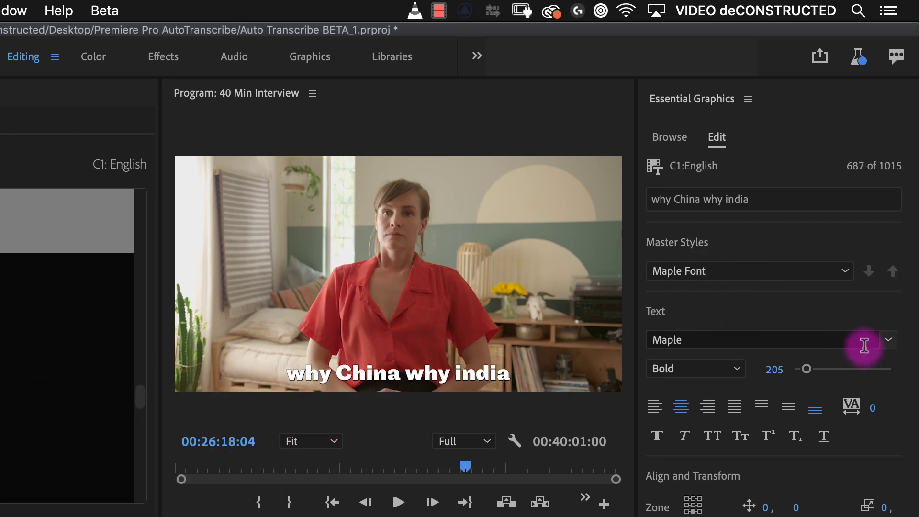
Step: Set the caption font to Lato Regular with a red fill
left_click(863, 343)
left_click(663, 412)
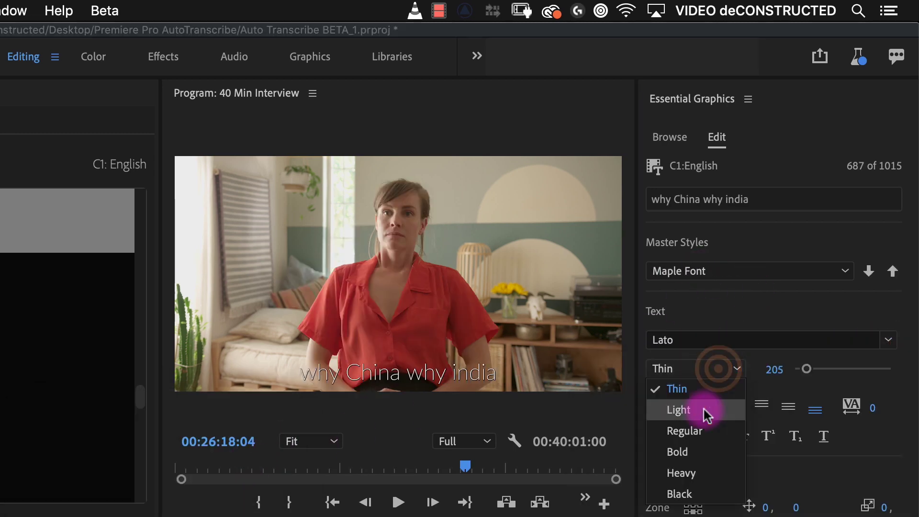
left_click(699, 430)
left_click(349, 312)
left_click(749, 270)
Step: Save this look as the master style 'Lato Red', then reapply the Maple Font style
left_click(786, 297)
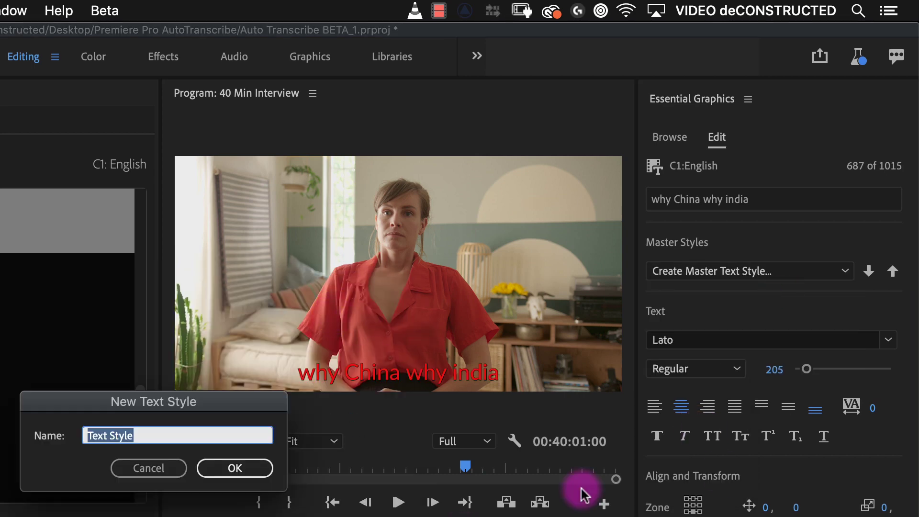
type("Lato Red")
left_click(235, 469)
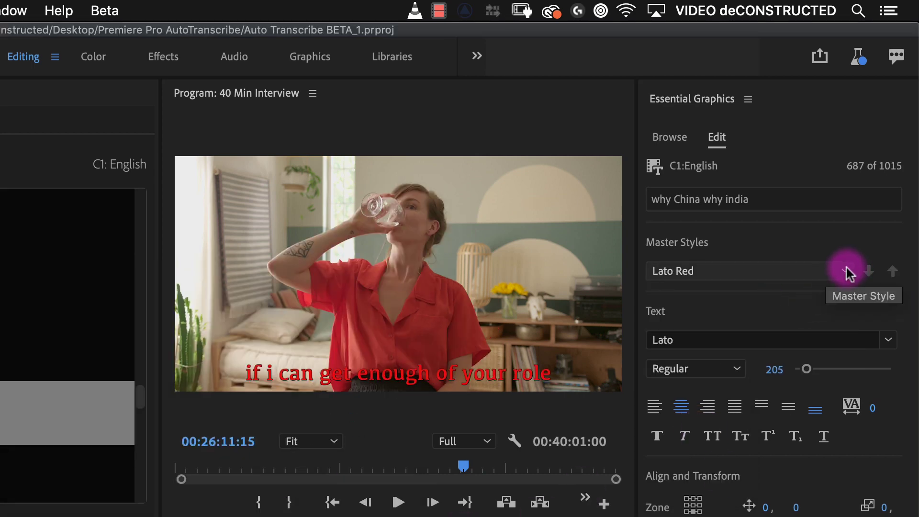
left_click(845, 270)
left_click(752, 359)
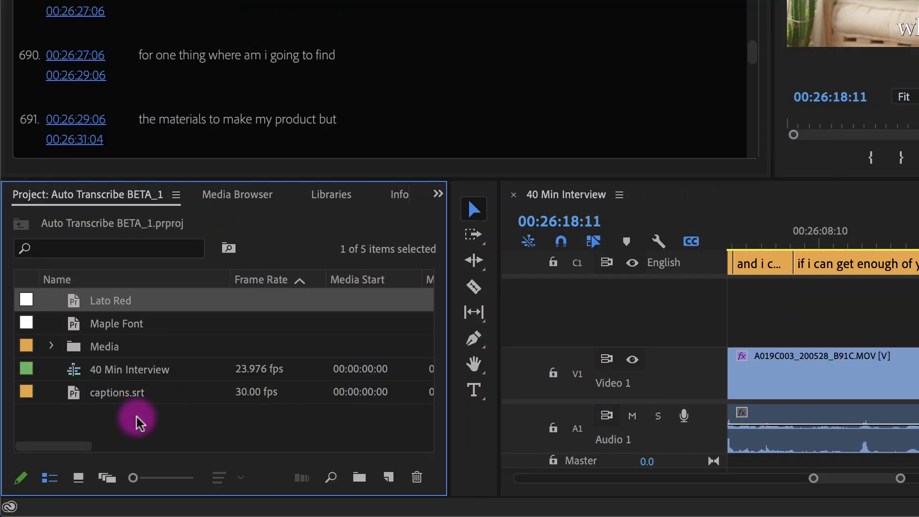
Step: Import 'captions for another language.srt' from Downloads into the project
right_click(138, 417)
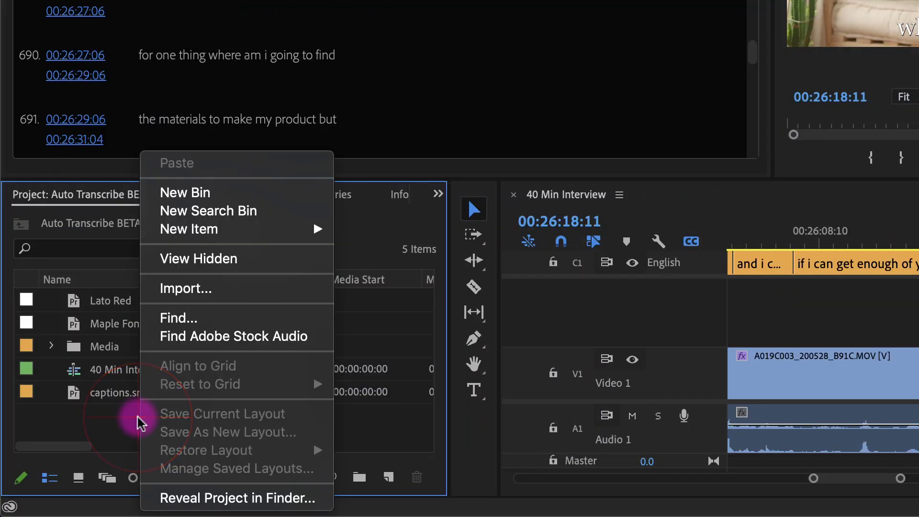
left_click(230, 289)
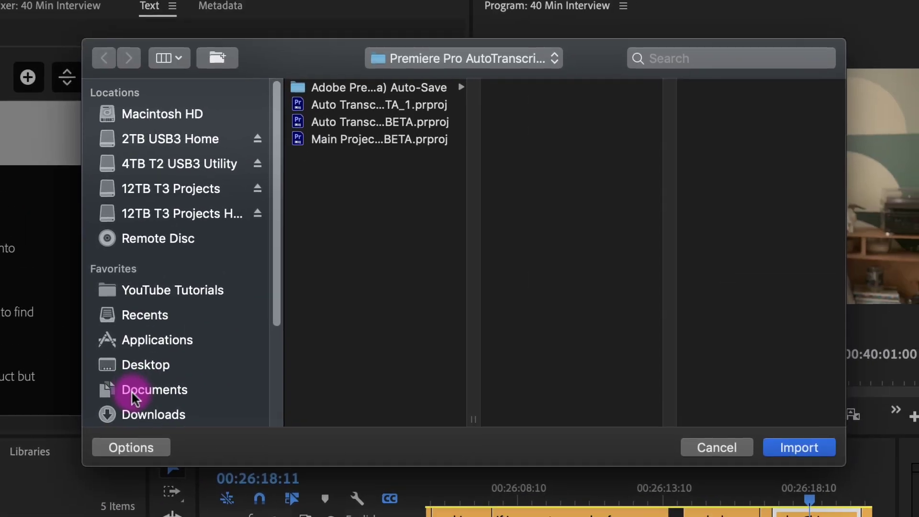
left_click(454, 157)
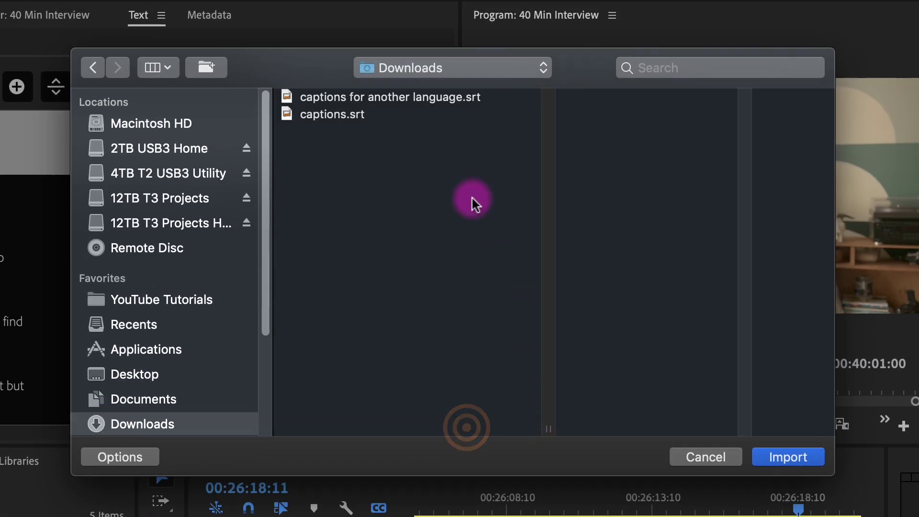
left_click(392, 98)
left_click(781, 458)
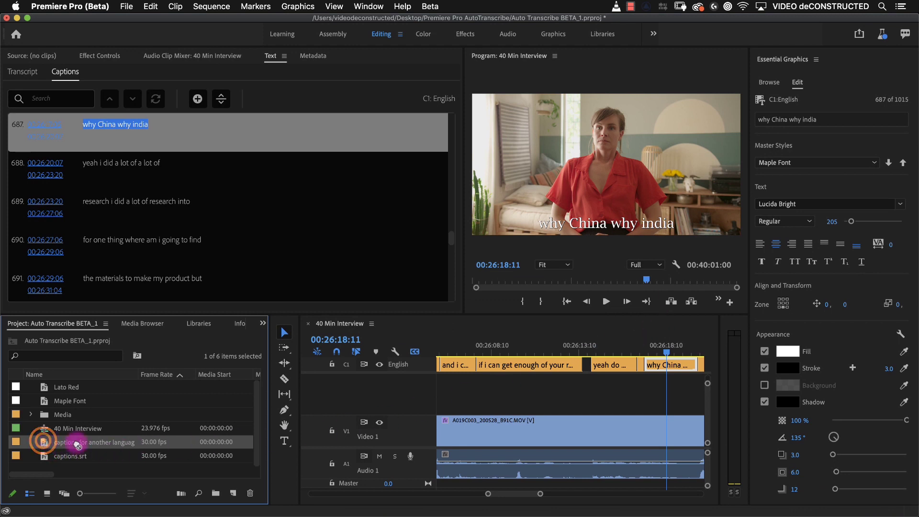
Step: Add the imported captions as a second caption track and rename it French
left_click_drag(101, 446, 411, 417)
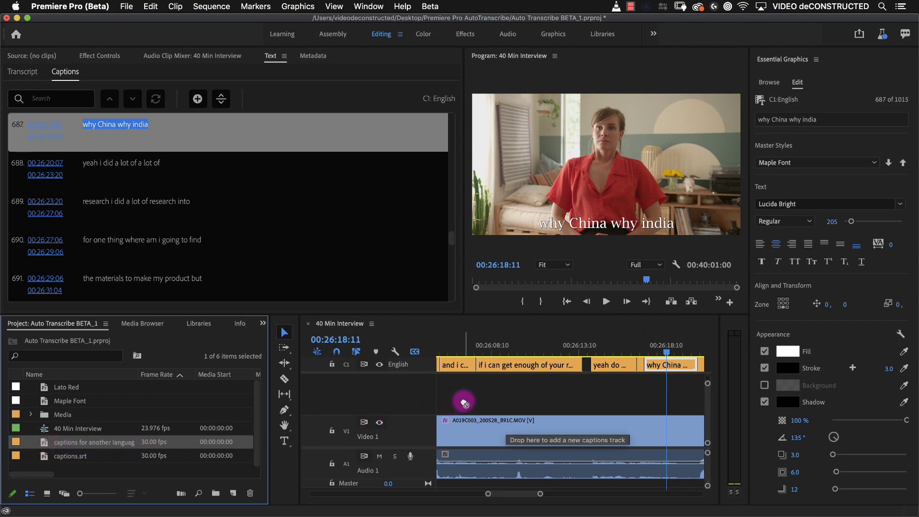
left_click_drag(464, 404, 466, 404)
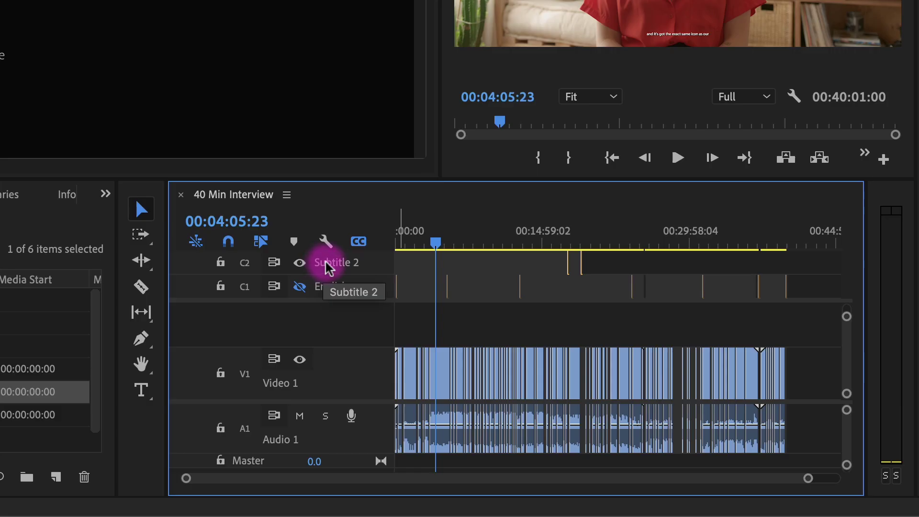
right_click(328, 269)
left_click(355, 280)
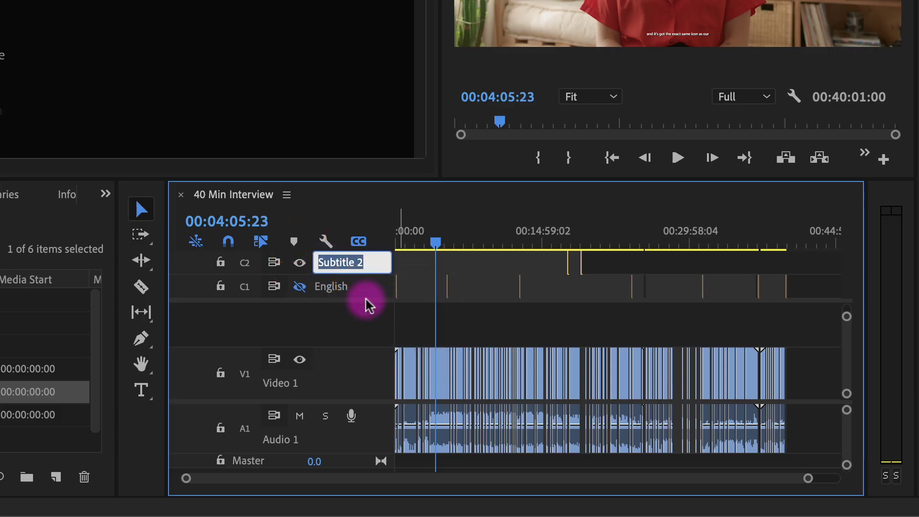
type("French")
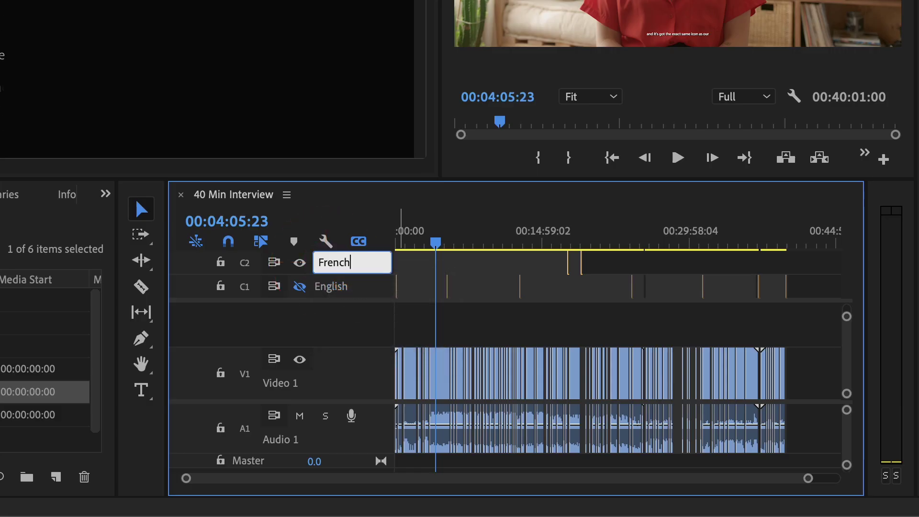
key("Return")
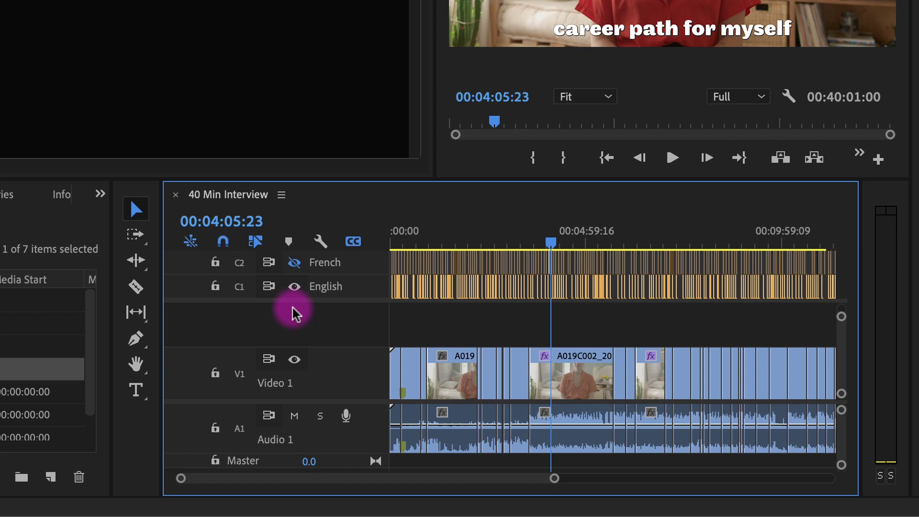
Step: Turn off the V1 interview video output and start a media export
left_click(294, 362)
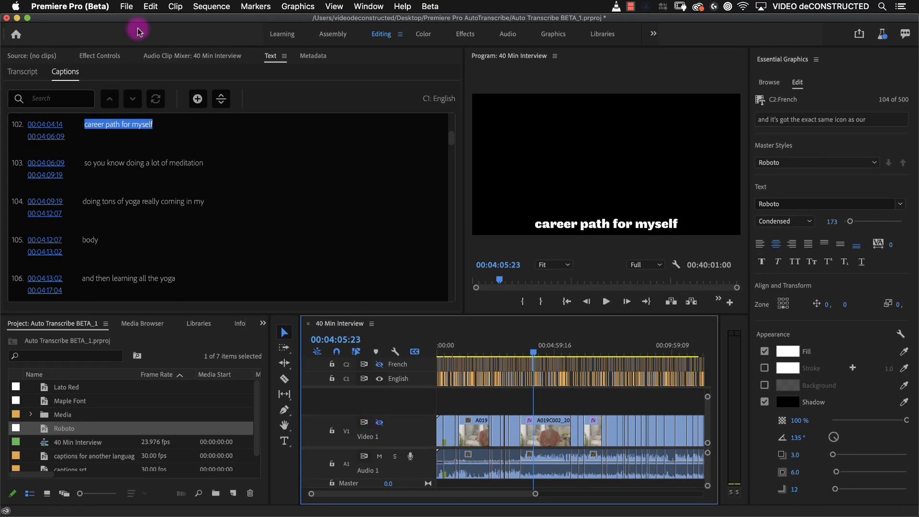
left_click(126, 7)
mouse_move(173, 323)
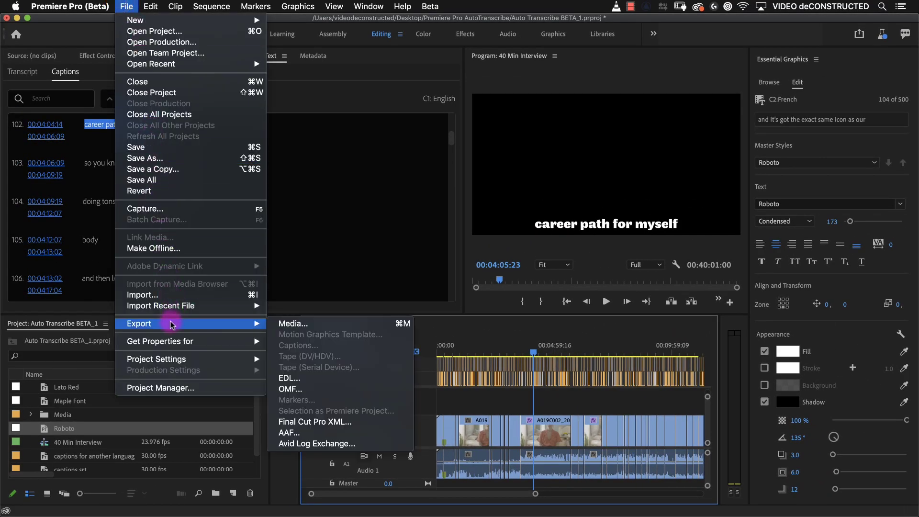
left_click(289, 323)
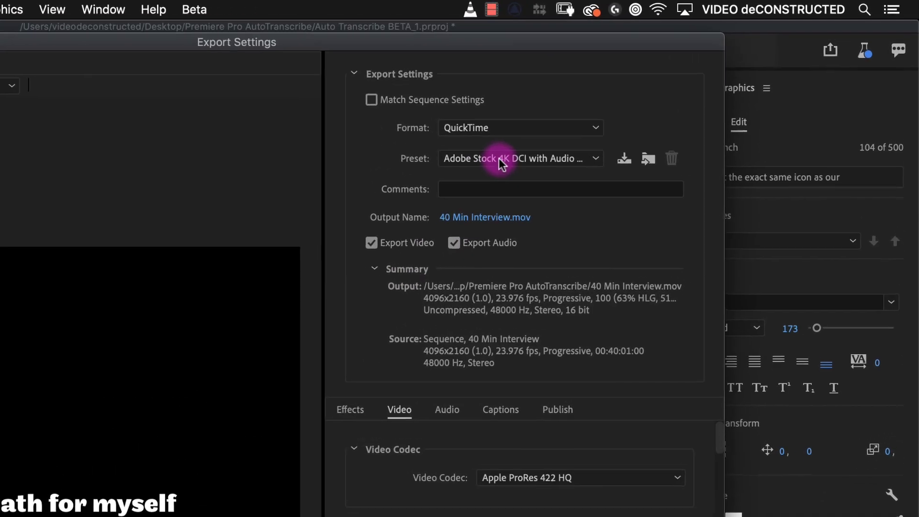
Step: Keep QuickTime, choose the Apple ProRes 4444 with alpha preset, and edit the output file name
left_click(613, 86)
key("Escape")
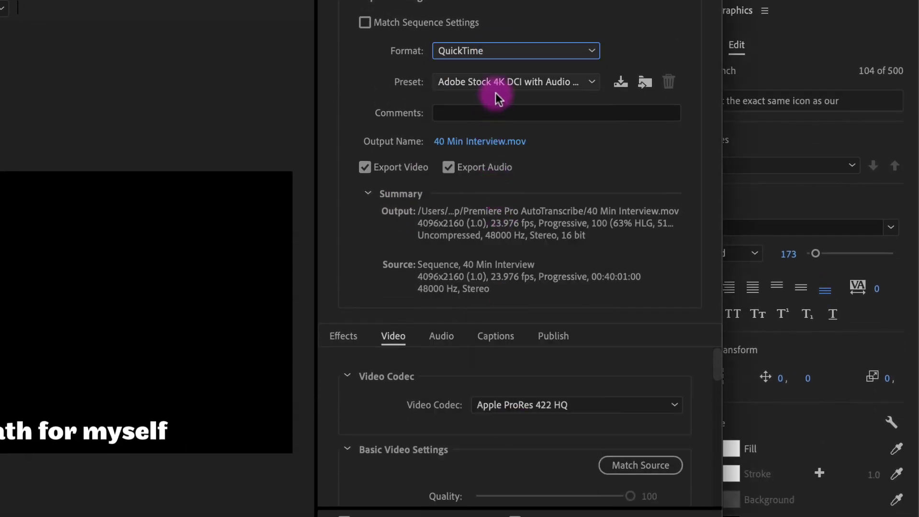
left_click(495, 95)
left_click(607, 420)
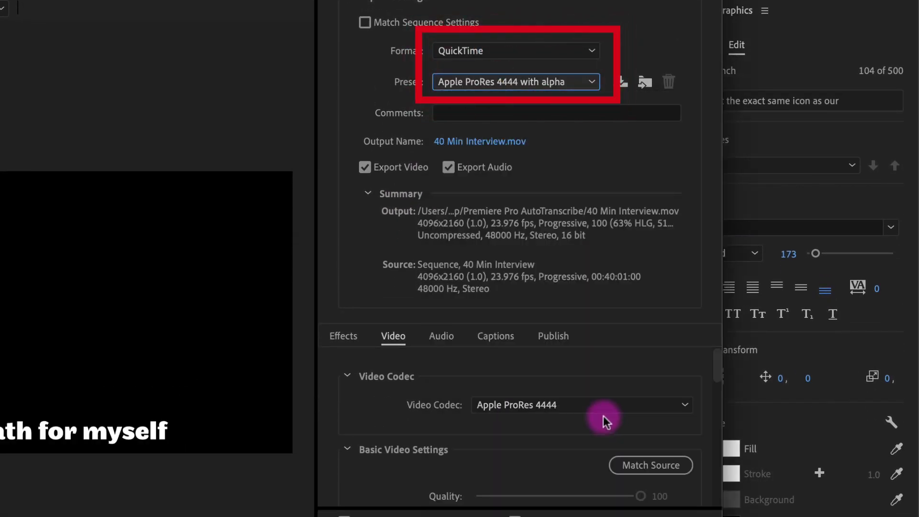
left_click(480, 143)
key("Right")
Step: Save the export as '40 Min Interview Captions.mov' and switch to the non-beta Premiere Pro
type("C")
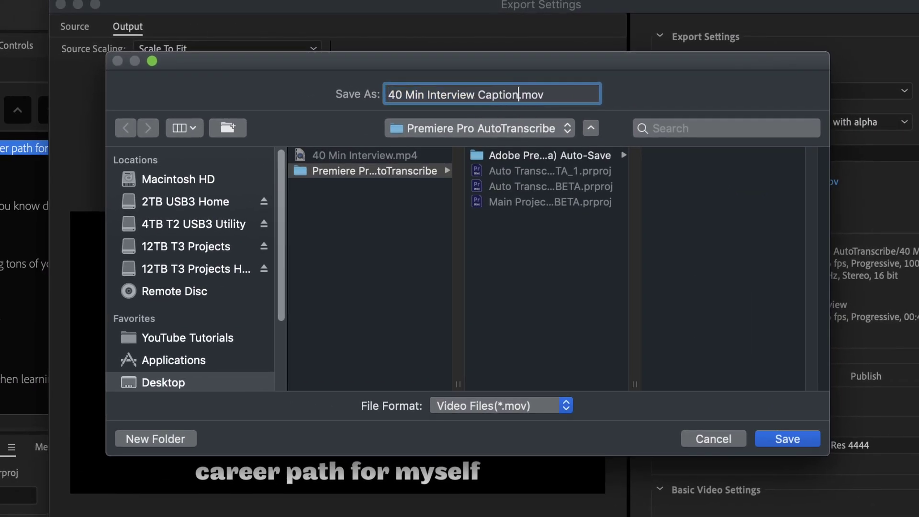
left_click(787, 439)
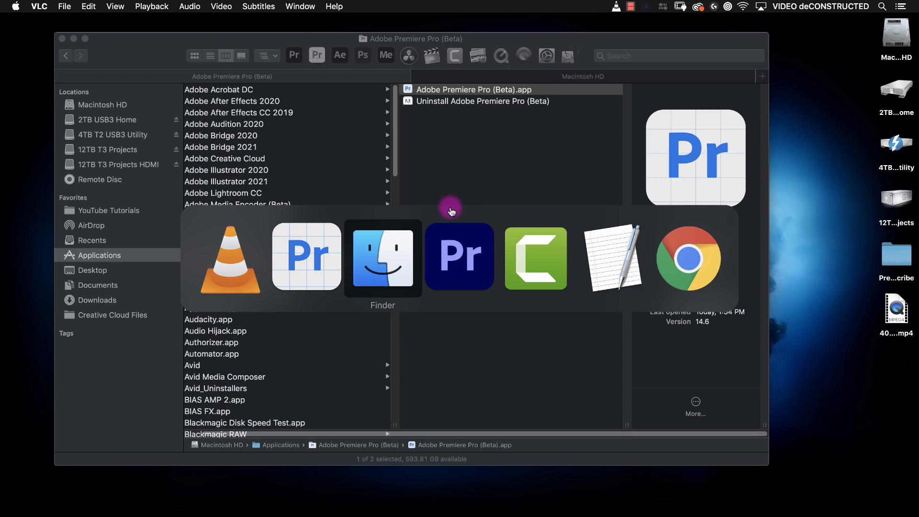
key("super+Tab")
Step: Import '40 Min Interview Captions.mov' and place it on V2 above the interview
right_click(166, 420)
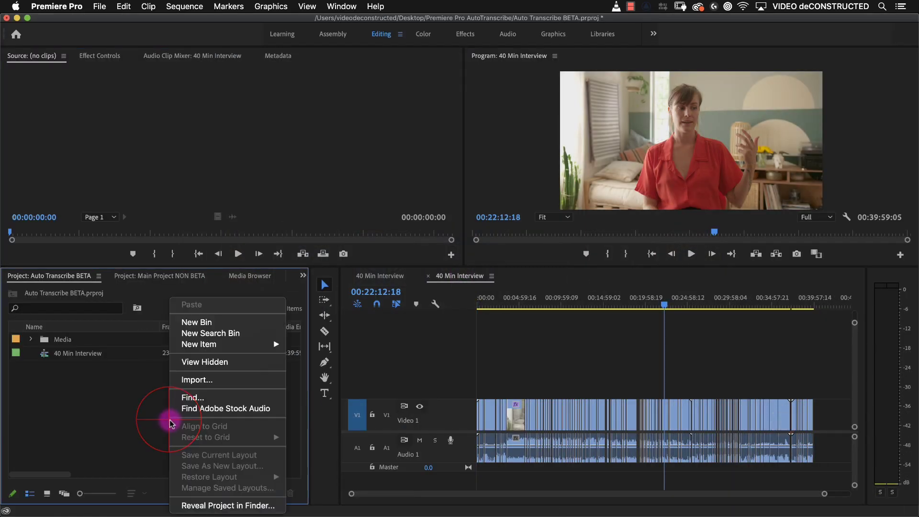
left_click(206, 379)
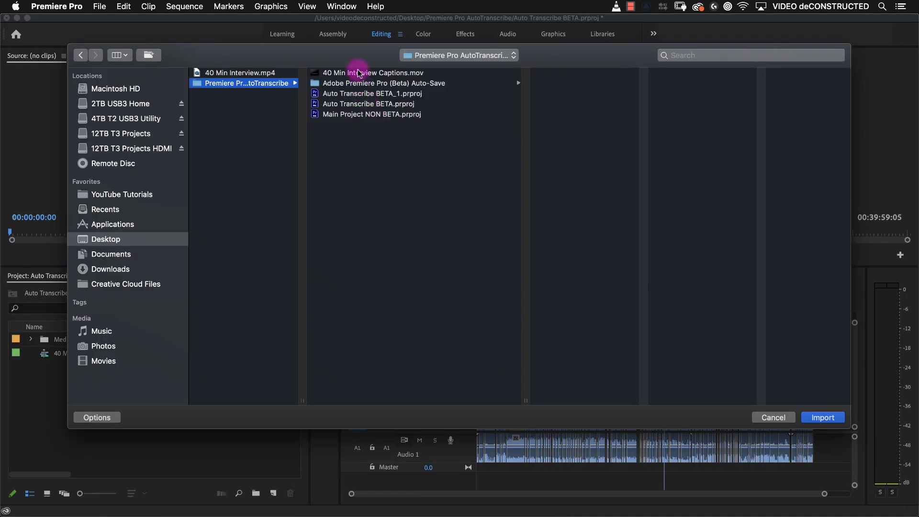
left_click(360, 73)
left_click(824, 418)
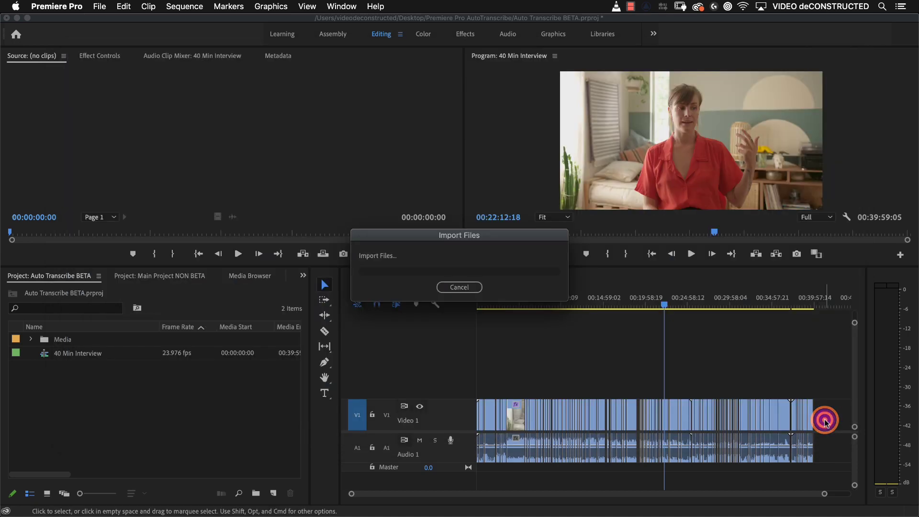
left_click_drag(41, 368, 481, 389)
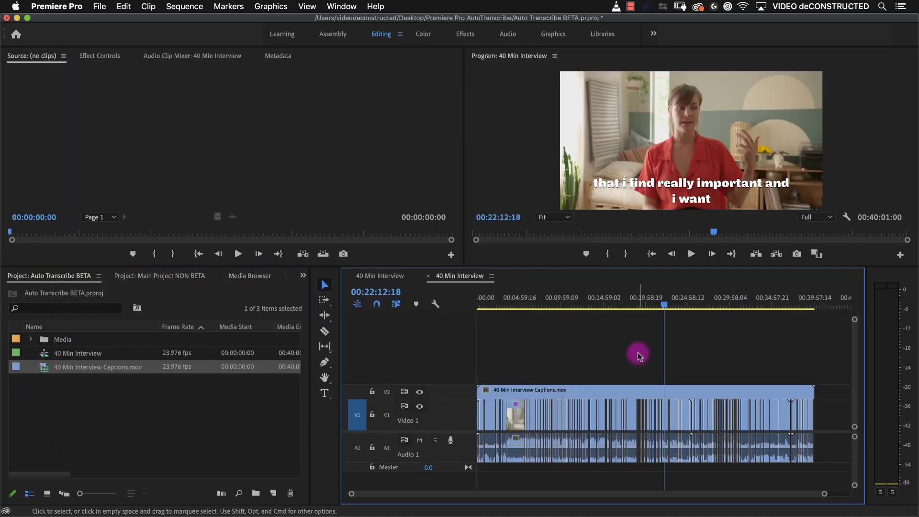